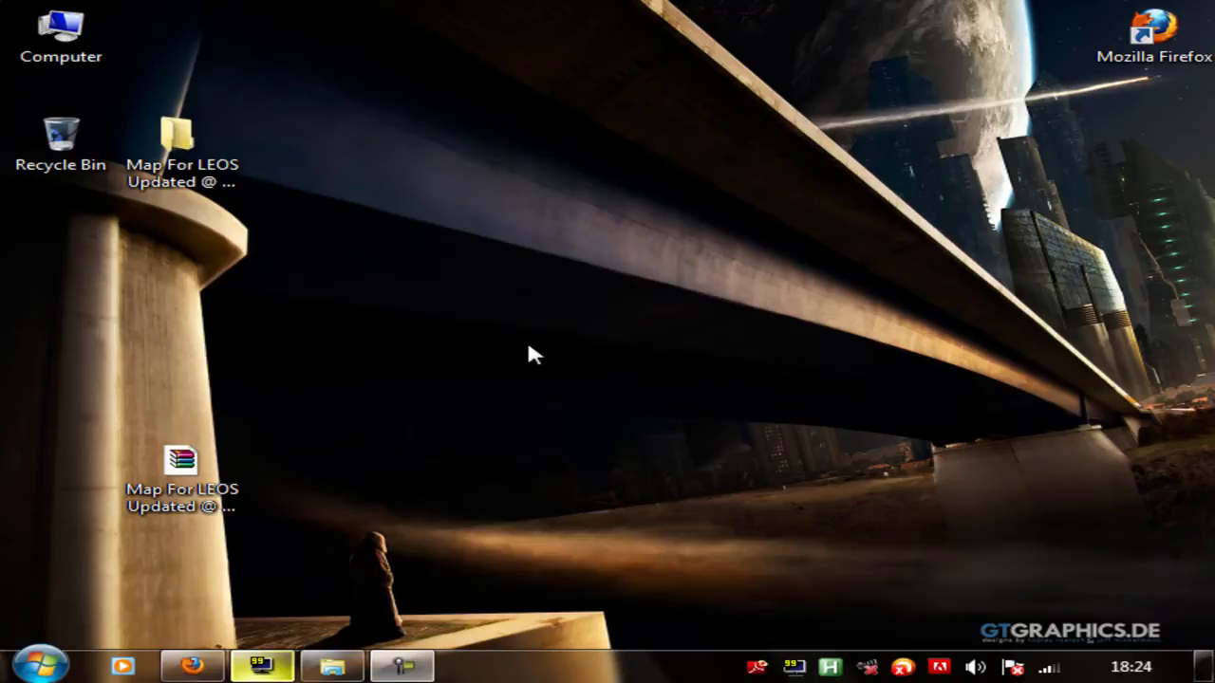
# - Restore Firefox to show the Sendspace page for the Map For LEOS Updated archive
pyautogui.click(193, 665)
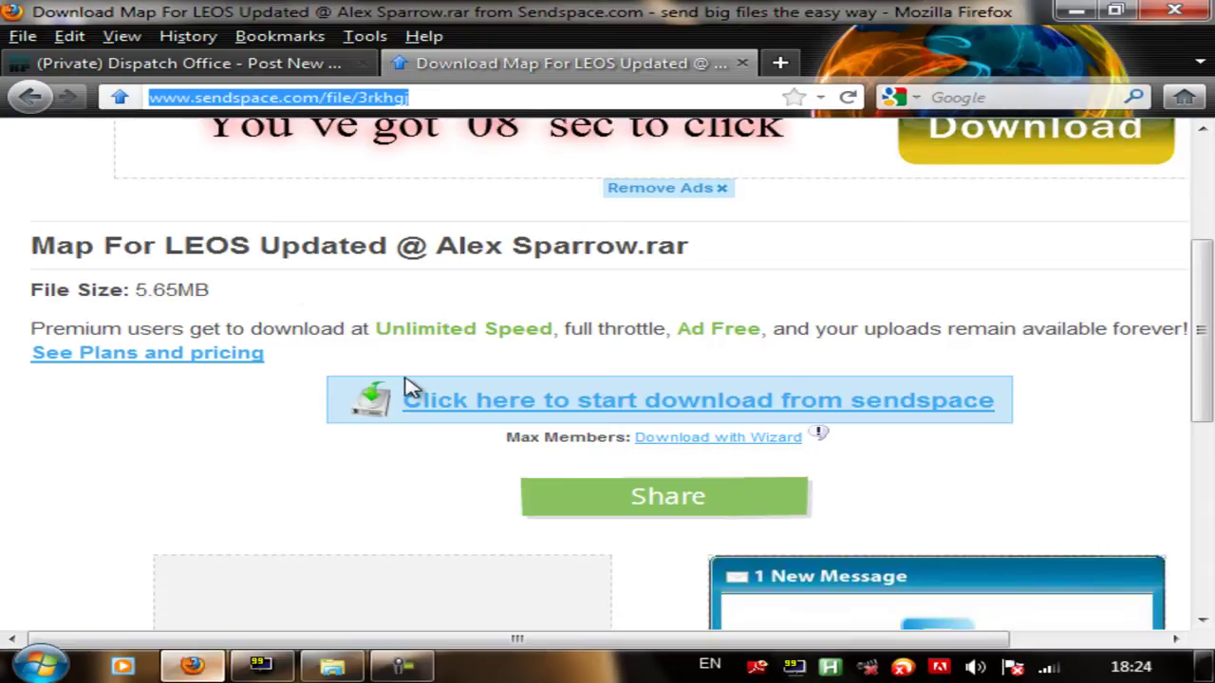
# - Reload the Sendspace file page and look over the download options
pyautogui.moveTo(569, 403); pyautogui.dragTo(450, 94)
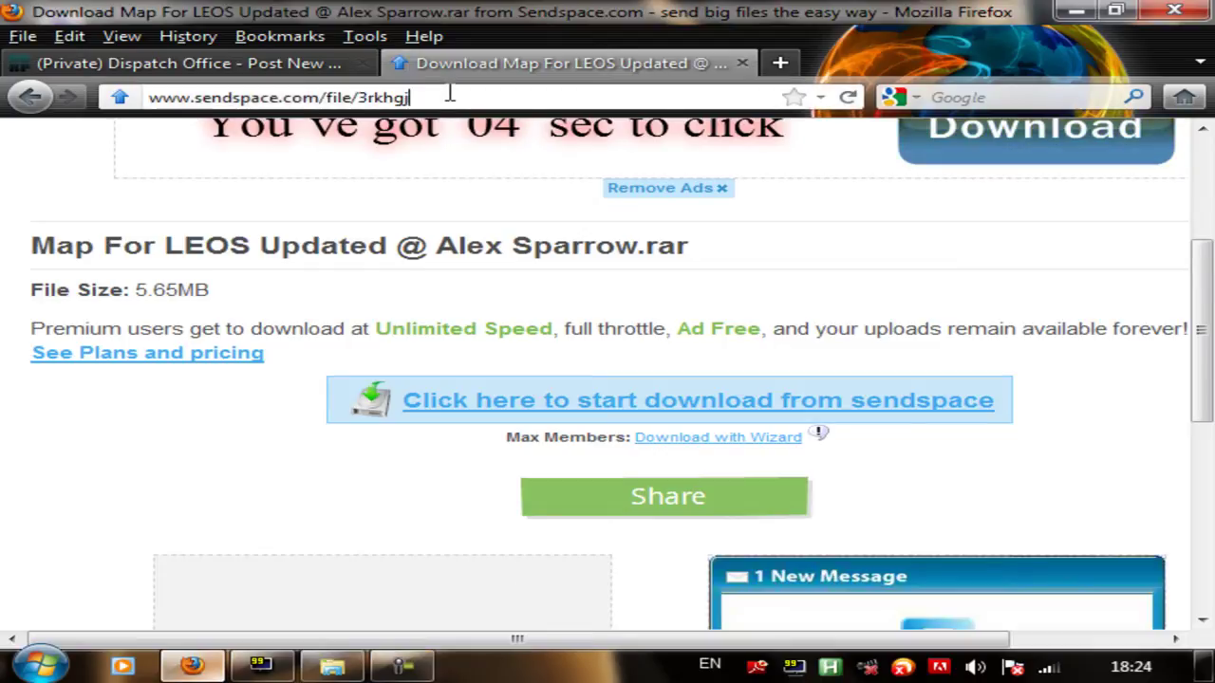
pyautogui.press('Return')
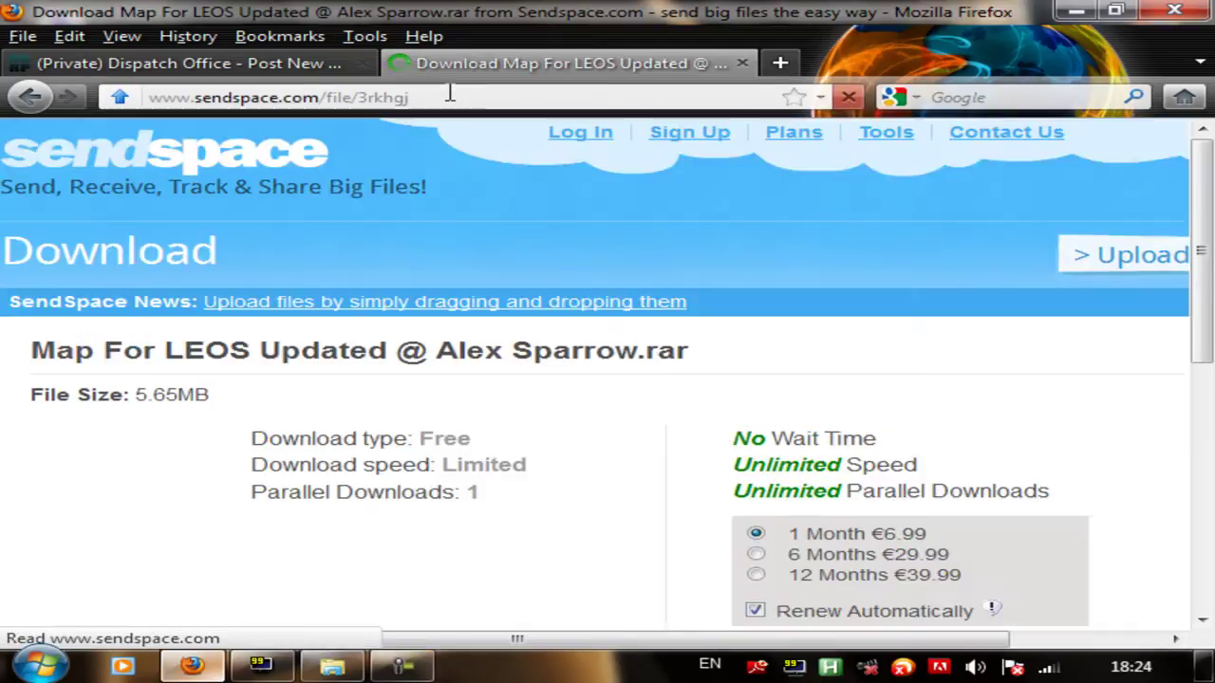
pyautogui.scroll(-5, 623, 260)
pyautogui.scroll(5, 623, 260)
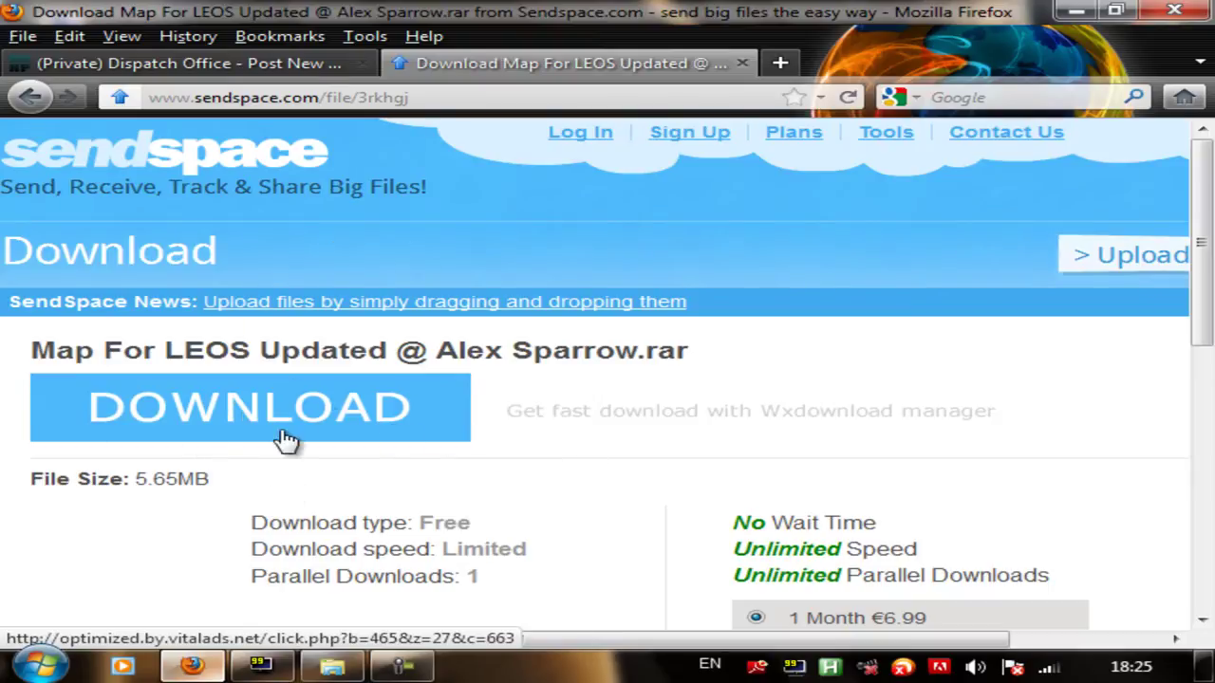
pyautogui.scroll(-3, 225, 440)
pyautogui.scroll(-11, 279, 298)
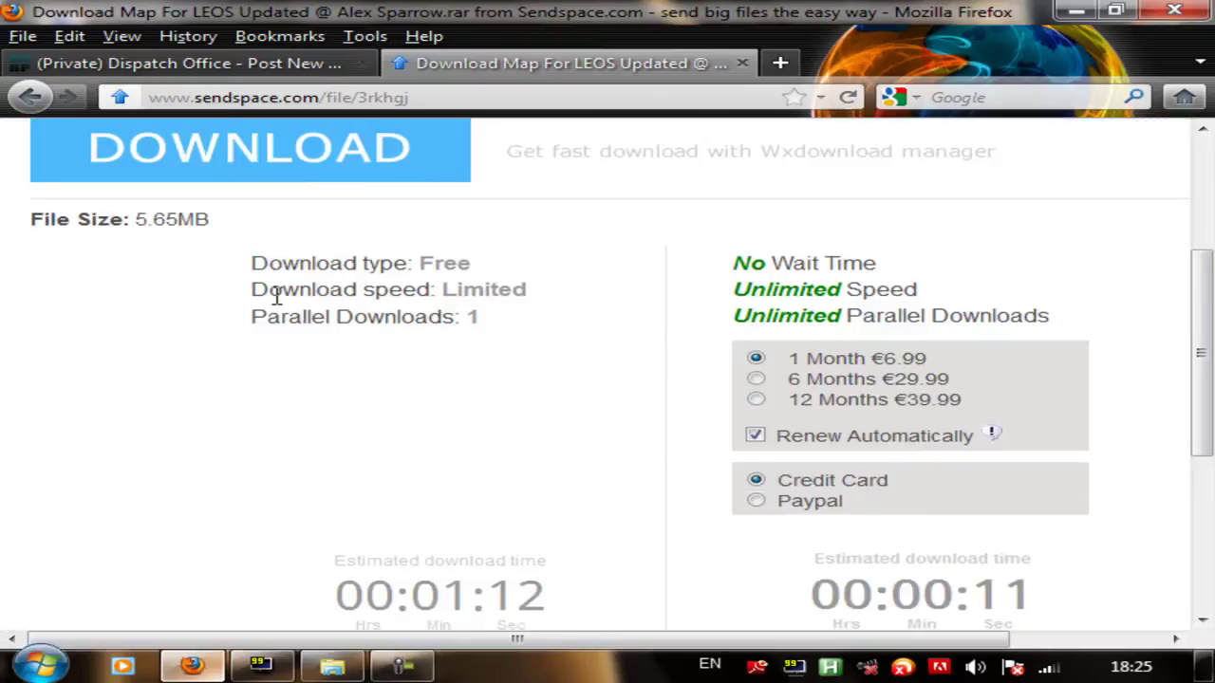
pyautogui.scroll(3, 523, 367)
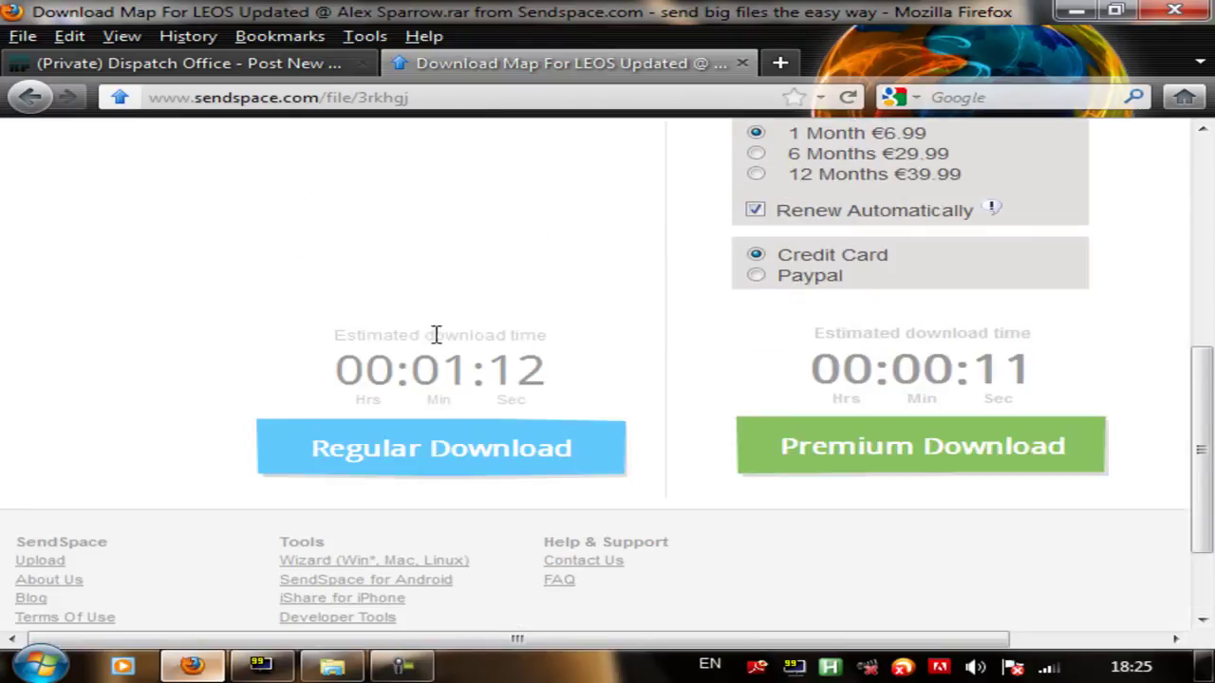
# - Request the free Regular Download, start it, then cancel the save prompt
pyautogui.click(419, 463)
pyautogui.scroll(-9, 427, 440)
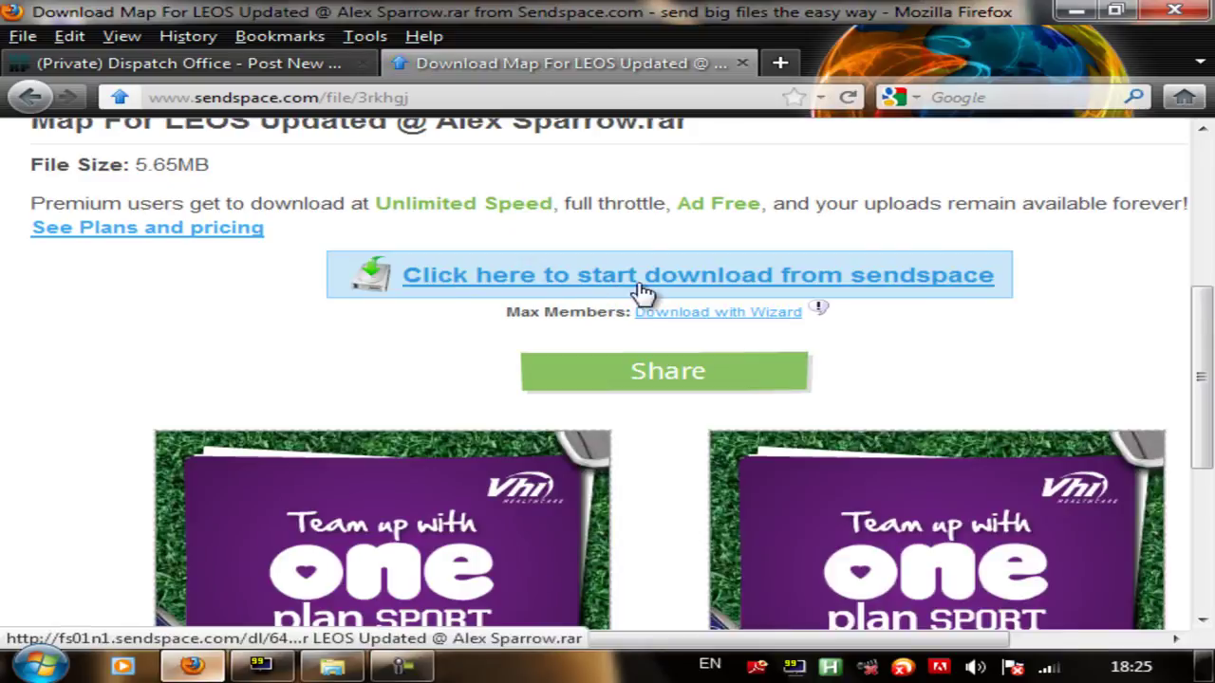
pyautogui.click(923, 292)
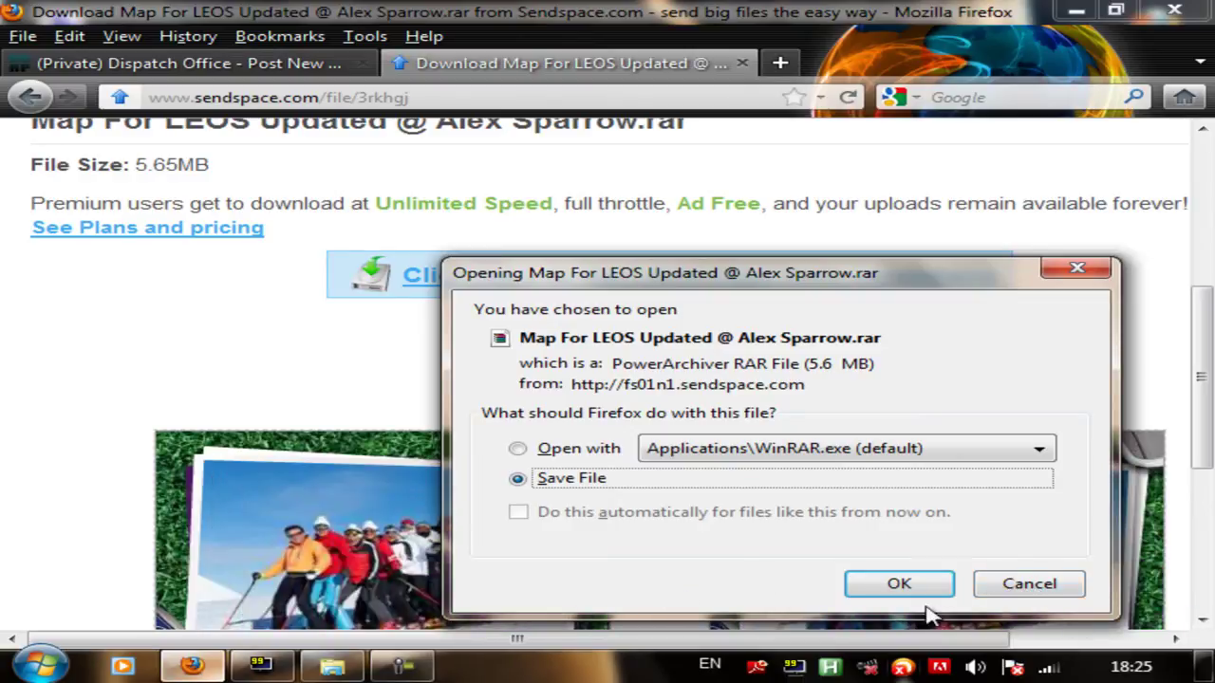
pyautogui.click(1031, 590)
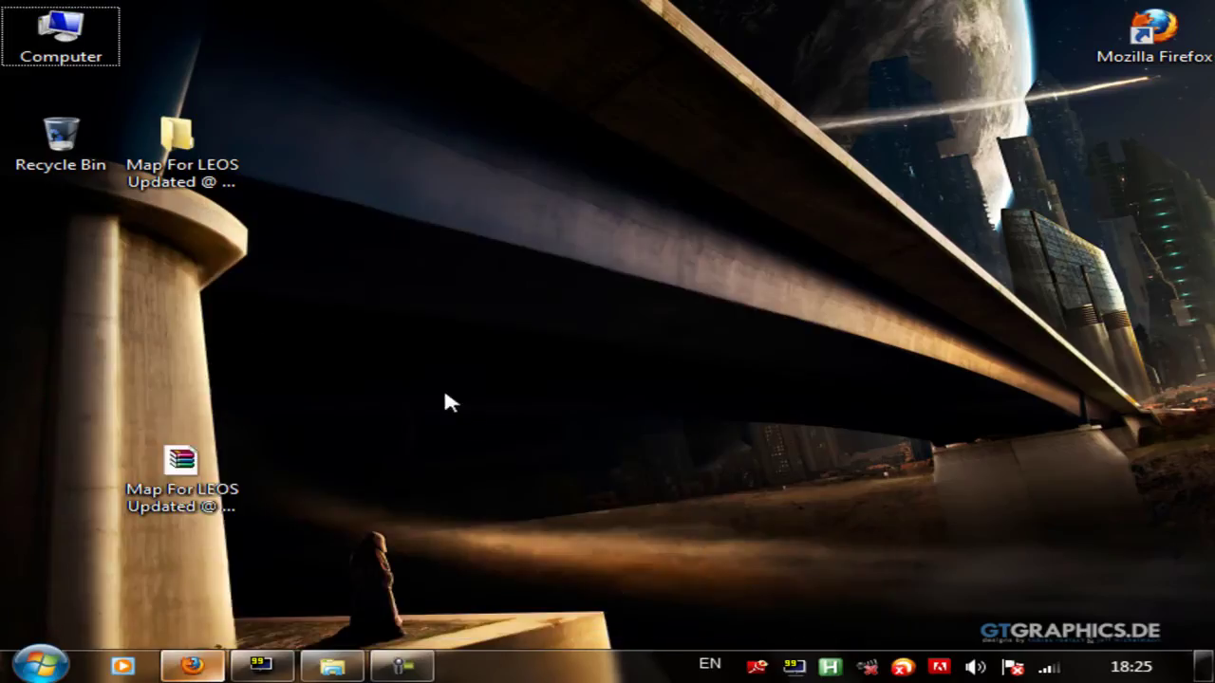
# - Refresh the desktop icons and select the downloaded map archive
pyautogui.rightClick(446, 401)
pyautogui.click(457, 133)
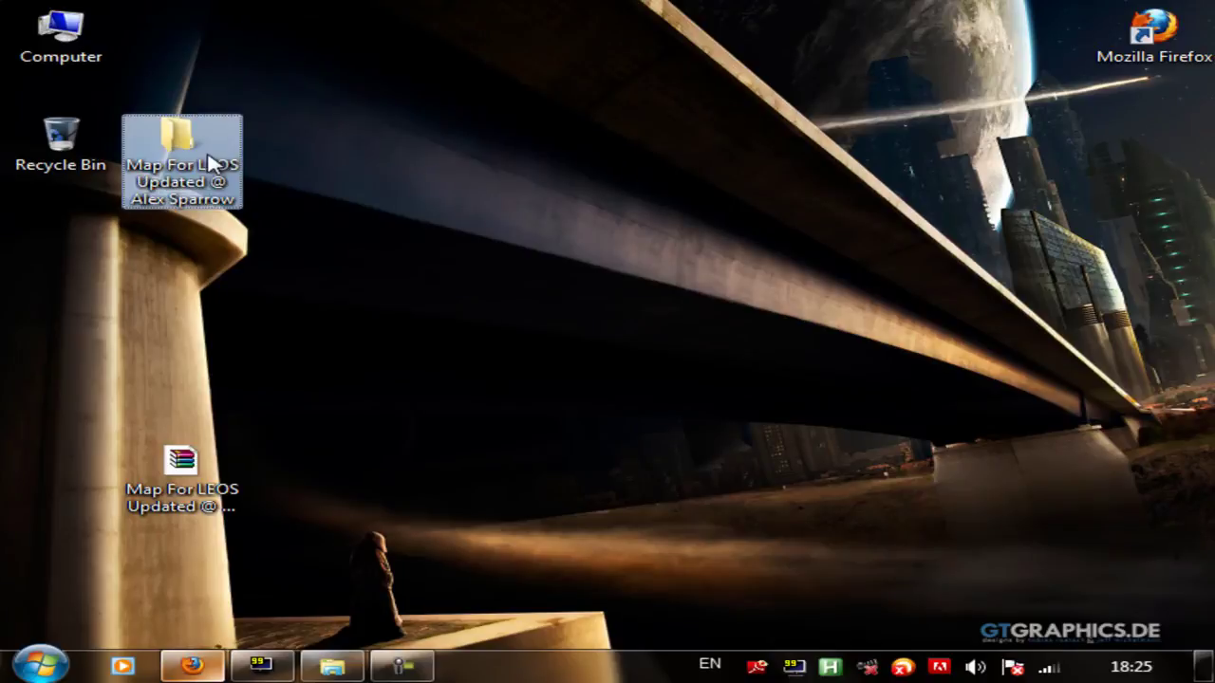
pyautogui.click(231, 486)
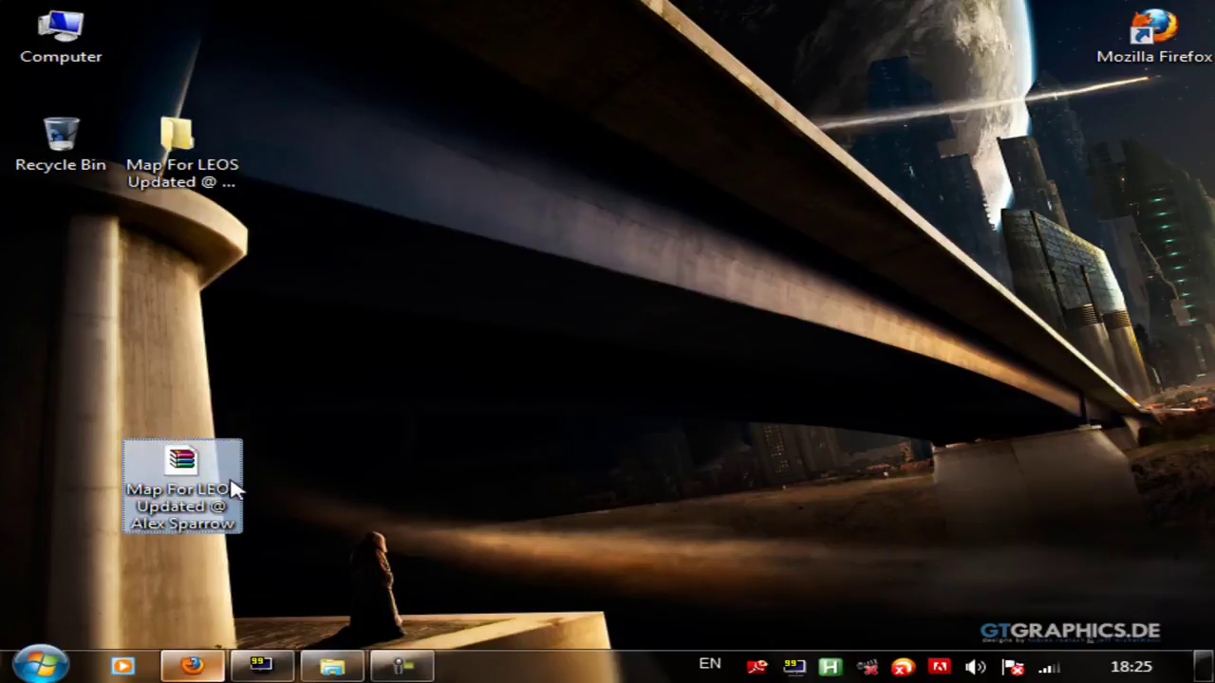
# - Open the Map For LEOS Updated folder and its subfolder, then bring up alci_imgeditor.rar's context menu
pyautogui.click(190, 149)
pyautogui.doubleClick(190, 149)
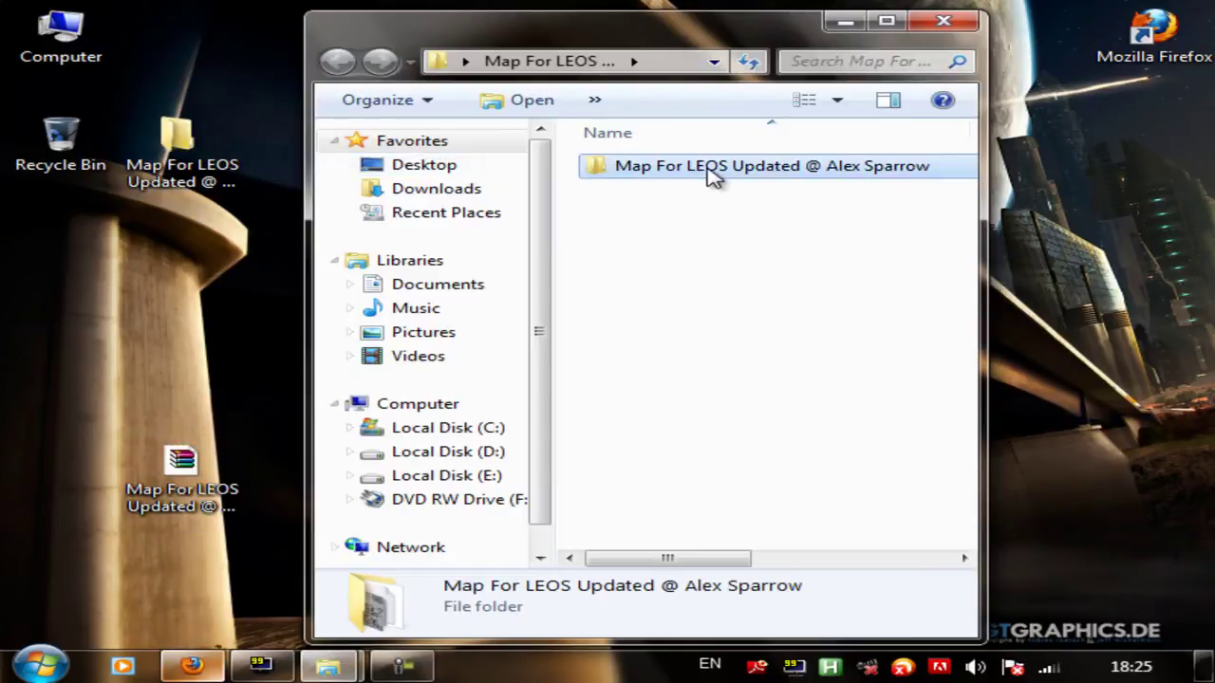
pyautogui.doubleClick(704, 170)
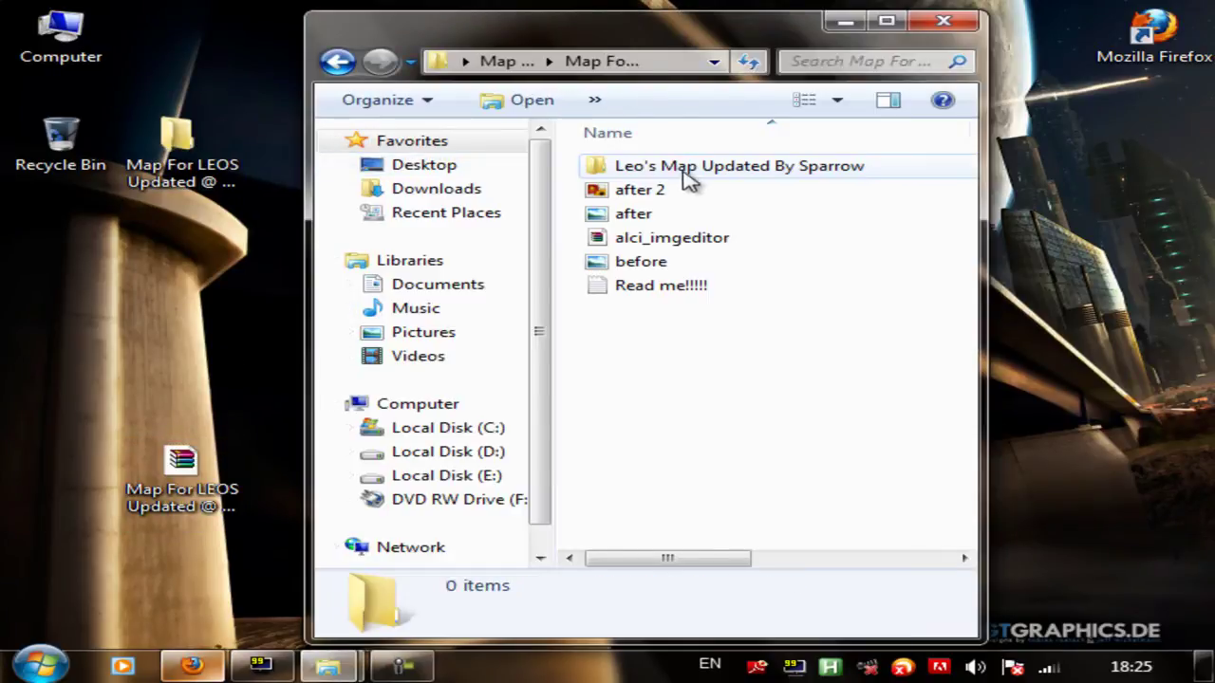
pyautogui.click(676, 240)
pyautogui.rightClick(682, 245)
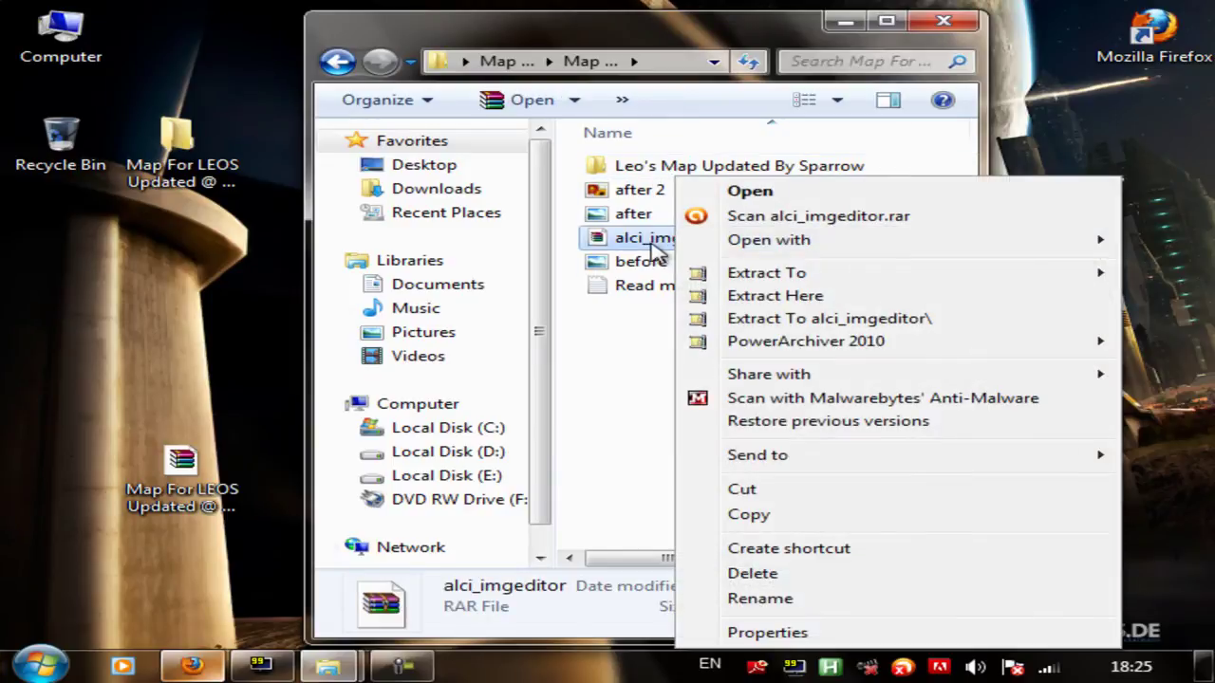
# - Extract alci_imgeditor.rar to an alci_imgeditor\ folder, letting the interrupted extraction continue
pyautogui.click(783, 320)
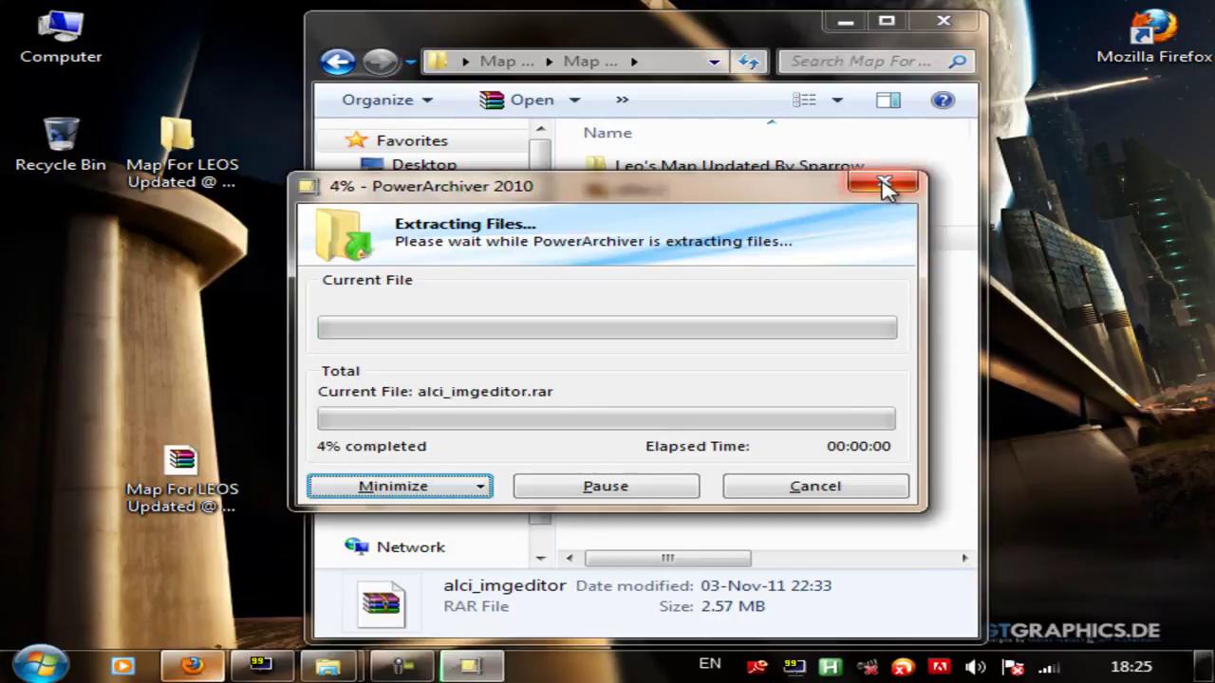
pyautogui.click(883, 182)
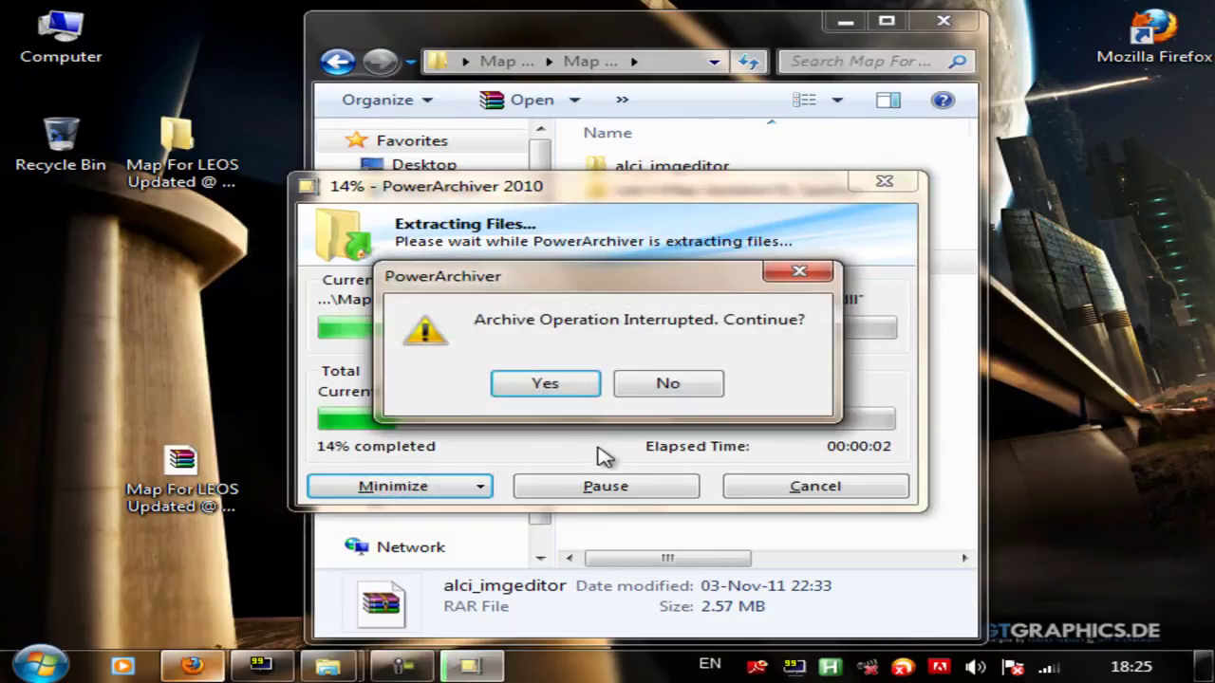
pyautogui.click(549, 380)
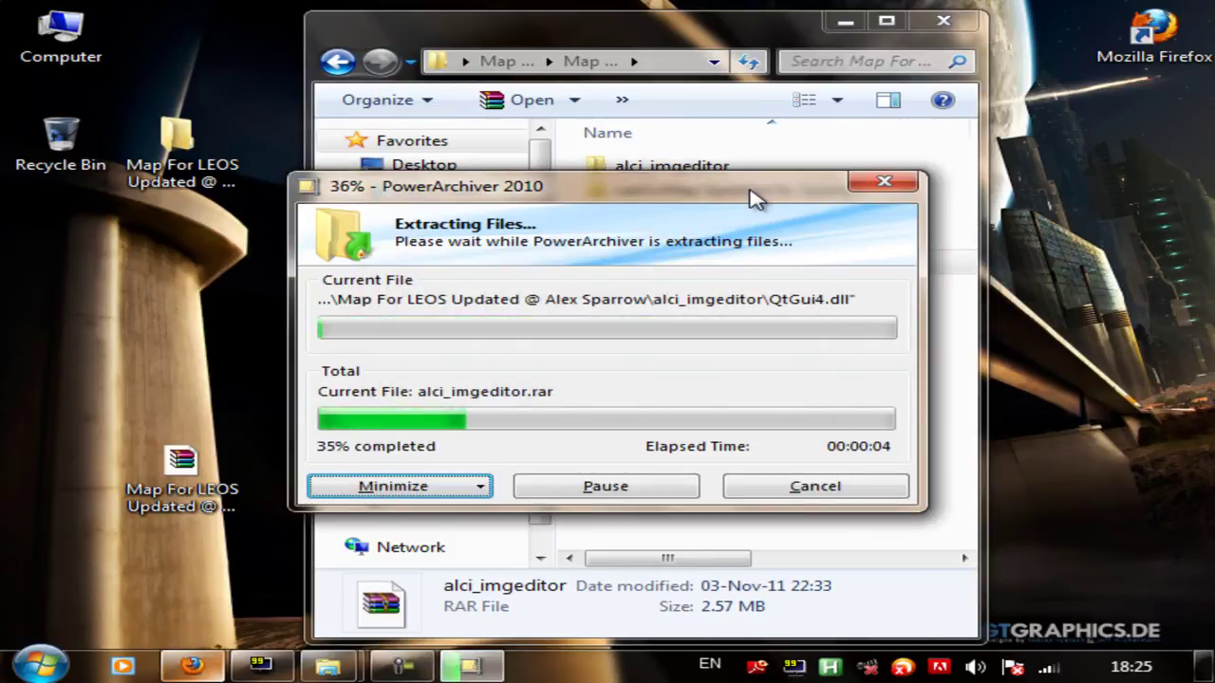
pyautogui.moveTo(880, 196); pyautogui.dragTo(402, 264)
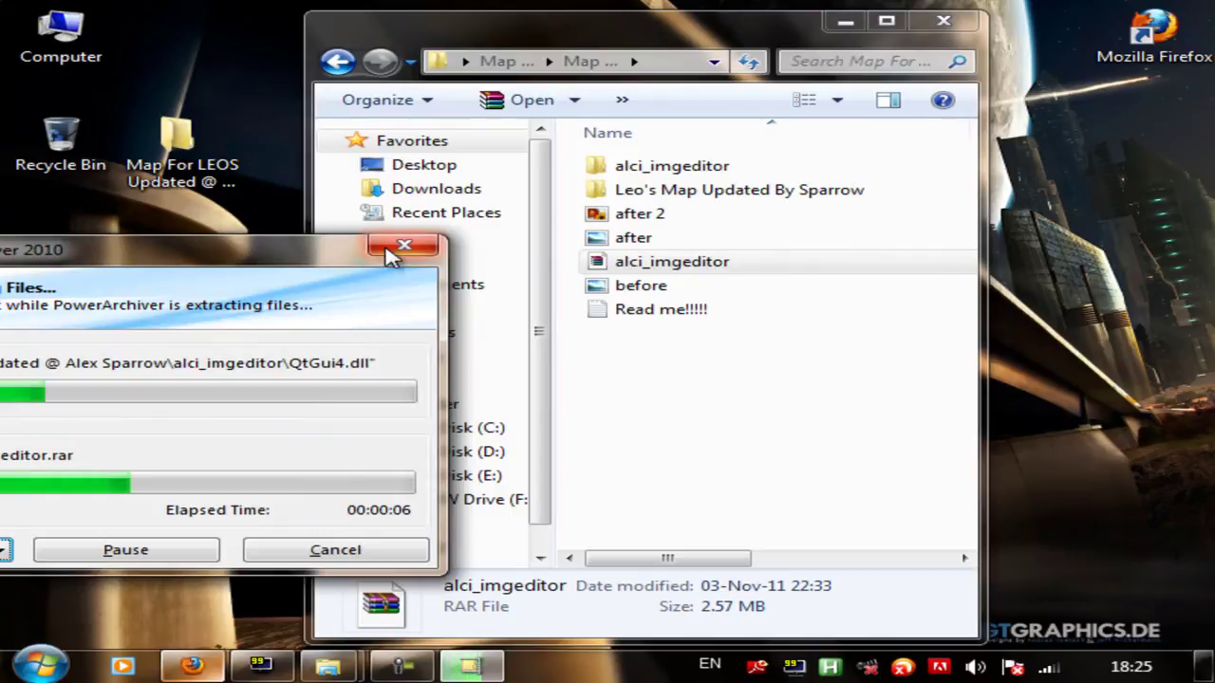
pyautogui.click(658, 167)
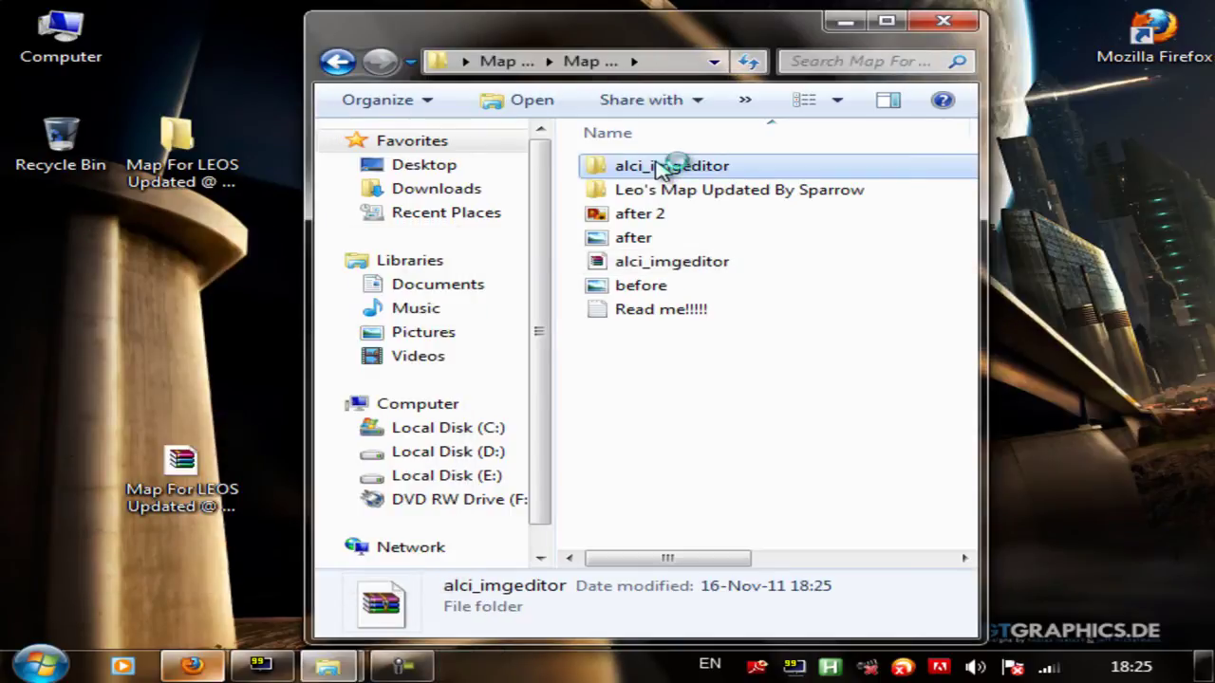
pyautogui.doubleClick(670, 193)
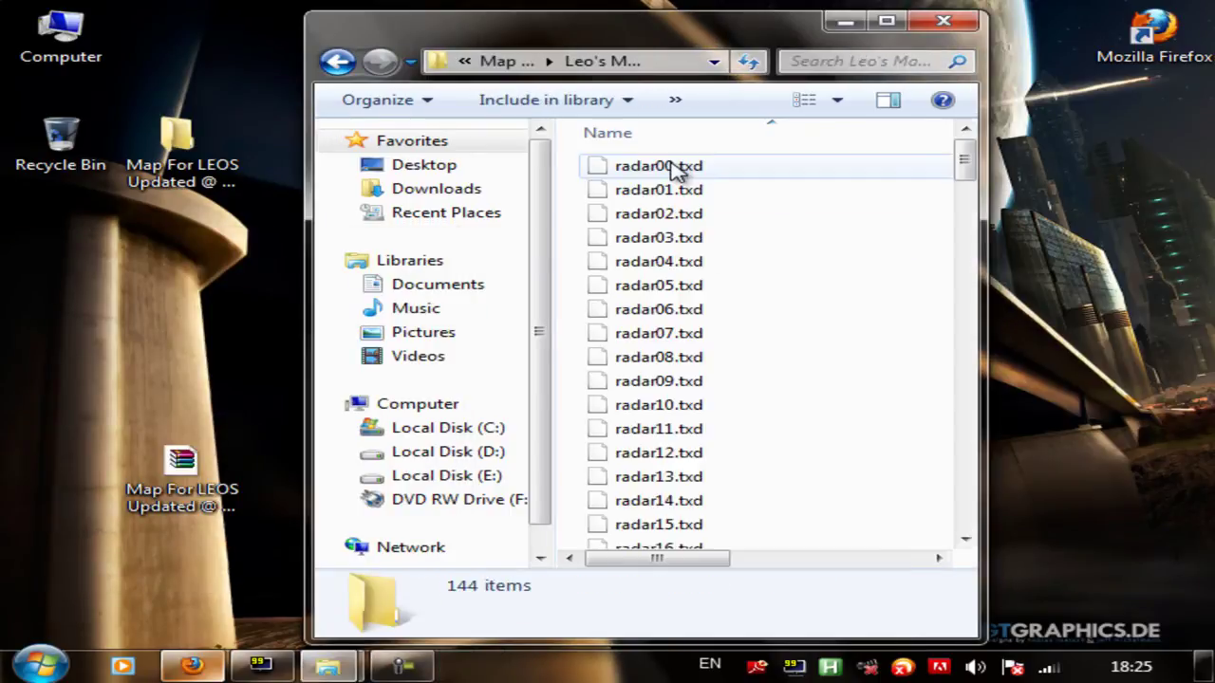
pyautogui.scroll(-19, 680, 199)
pyautogui.scroll(-20, 682, 201)
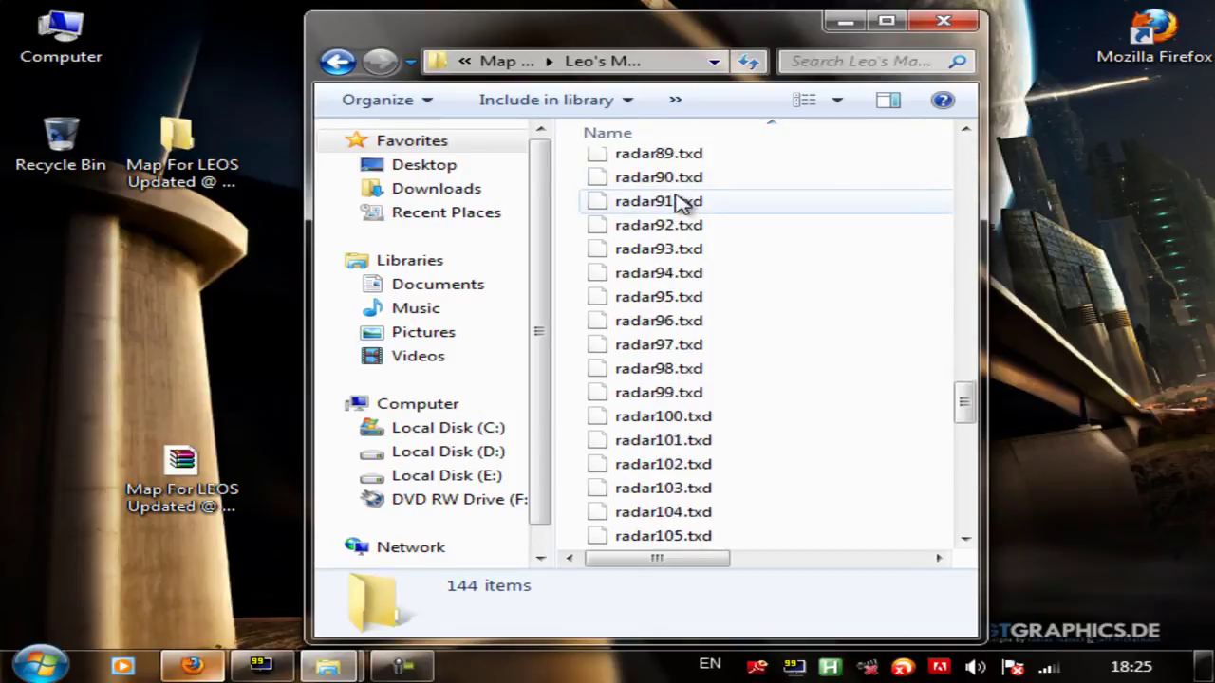
pyautogui.scroll(20, 737, 325)
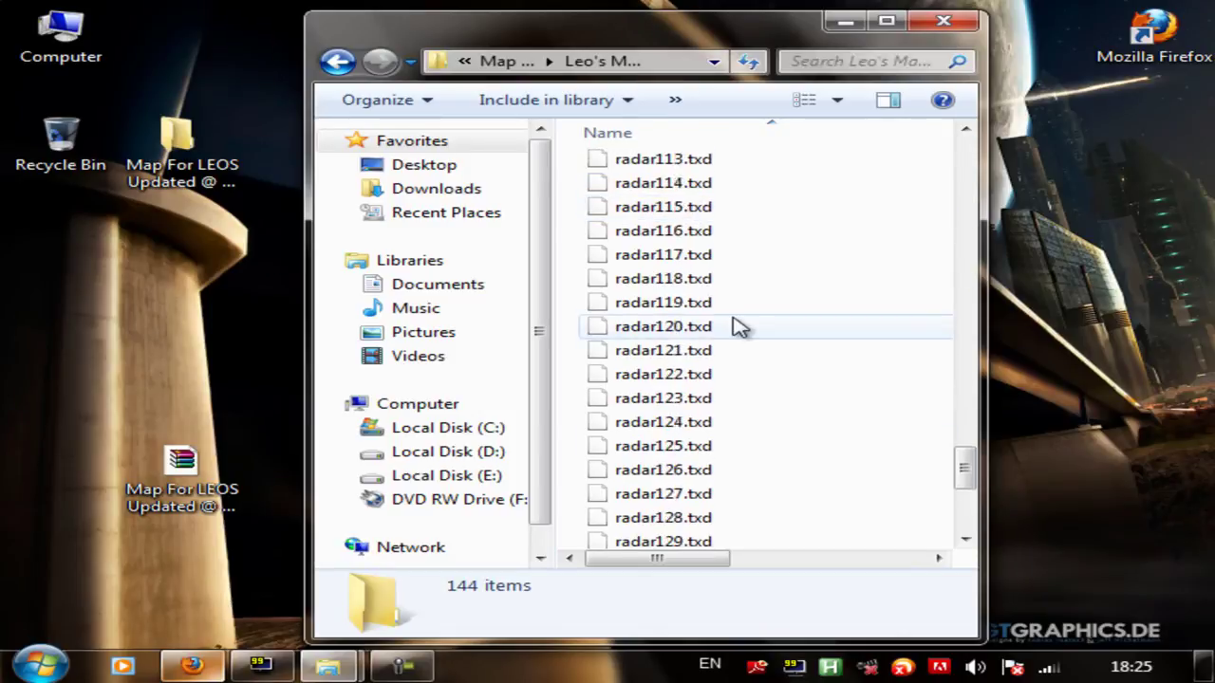
pyautogui.press('BackSpace')
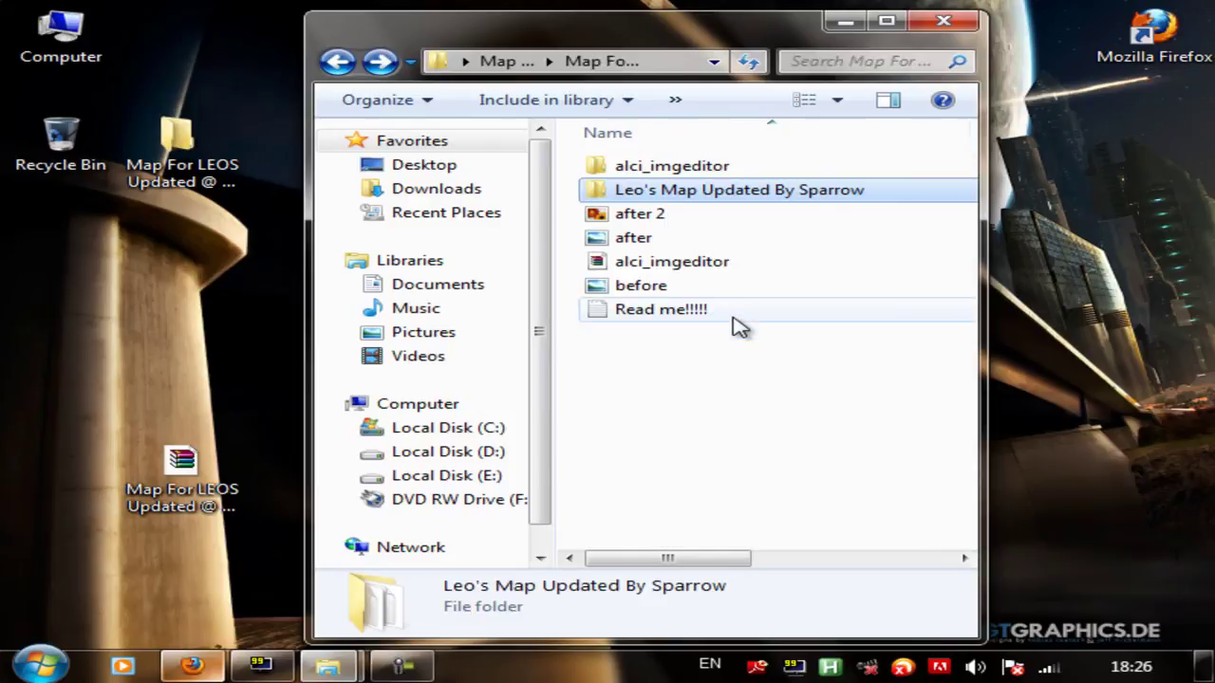
pyautogui.moveTo(330, 669)
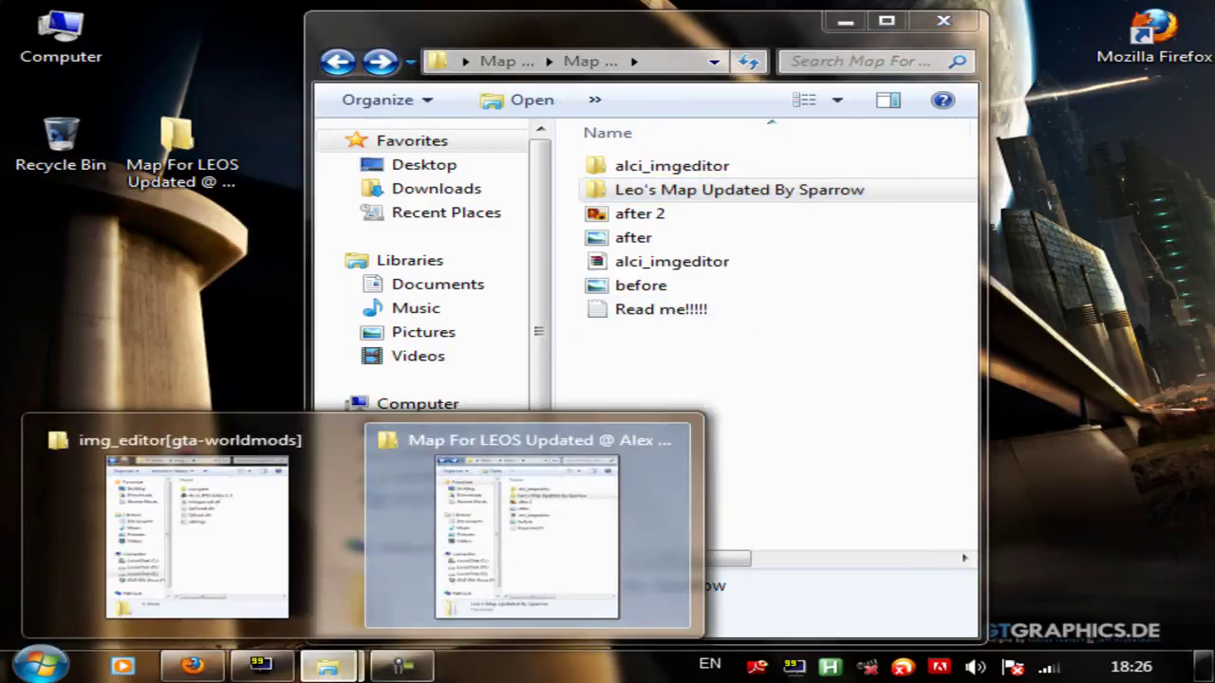
# - Launch Alci's IMG Editor 1.5 from the img_editor folder
pyautogui.click(74, 491)
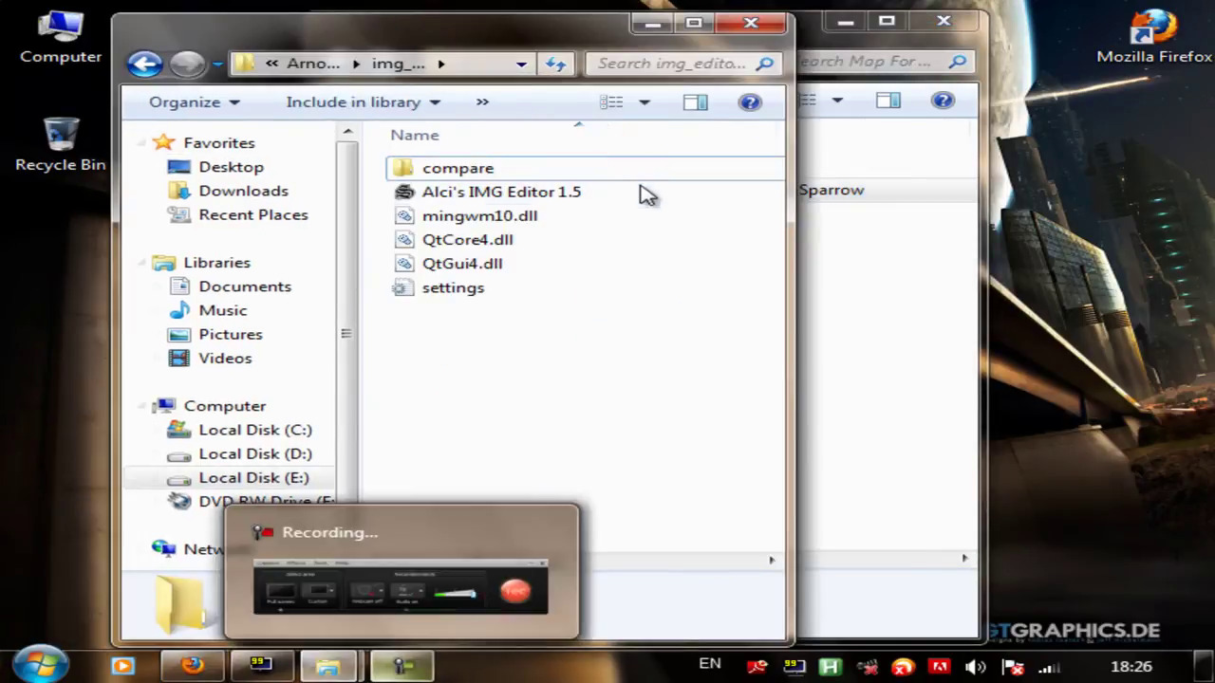
pyautogui.click(541, 196)
pyautogui.doubleClick(584, 201)
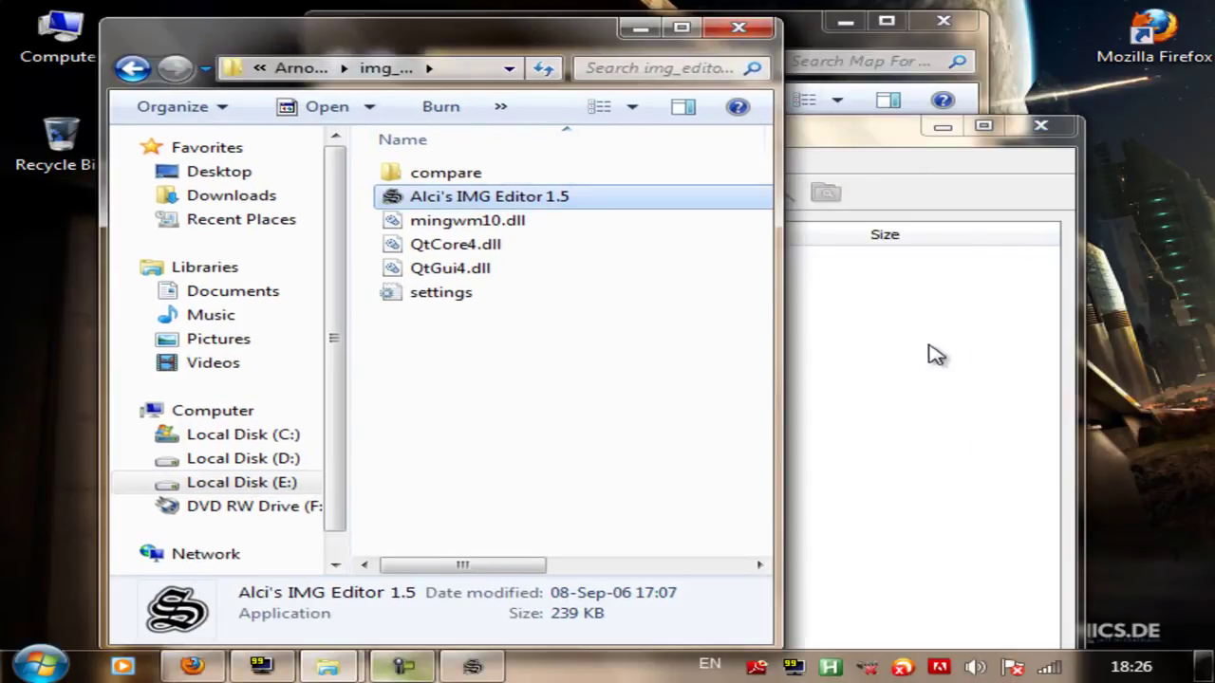
# - Bring the IMG editor forward and choose File > Open
pyautogui.click(937, 355)
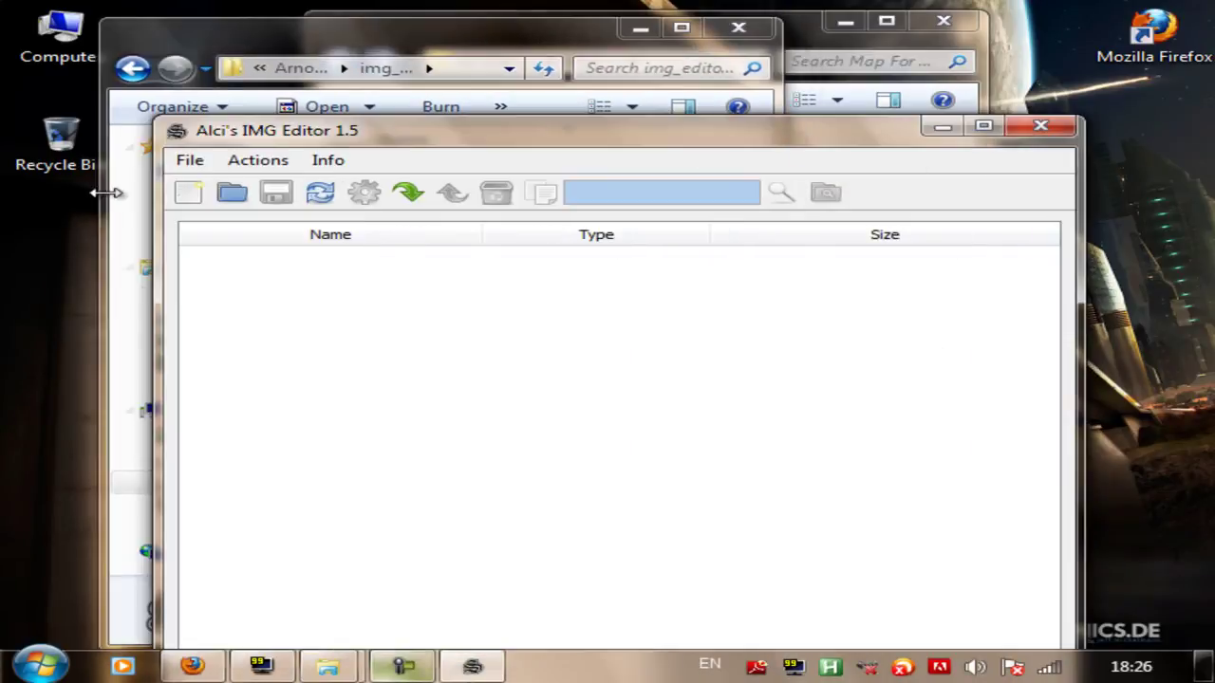
pyautogui.click(190, 161)
pyautogui.click(252, 195)
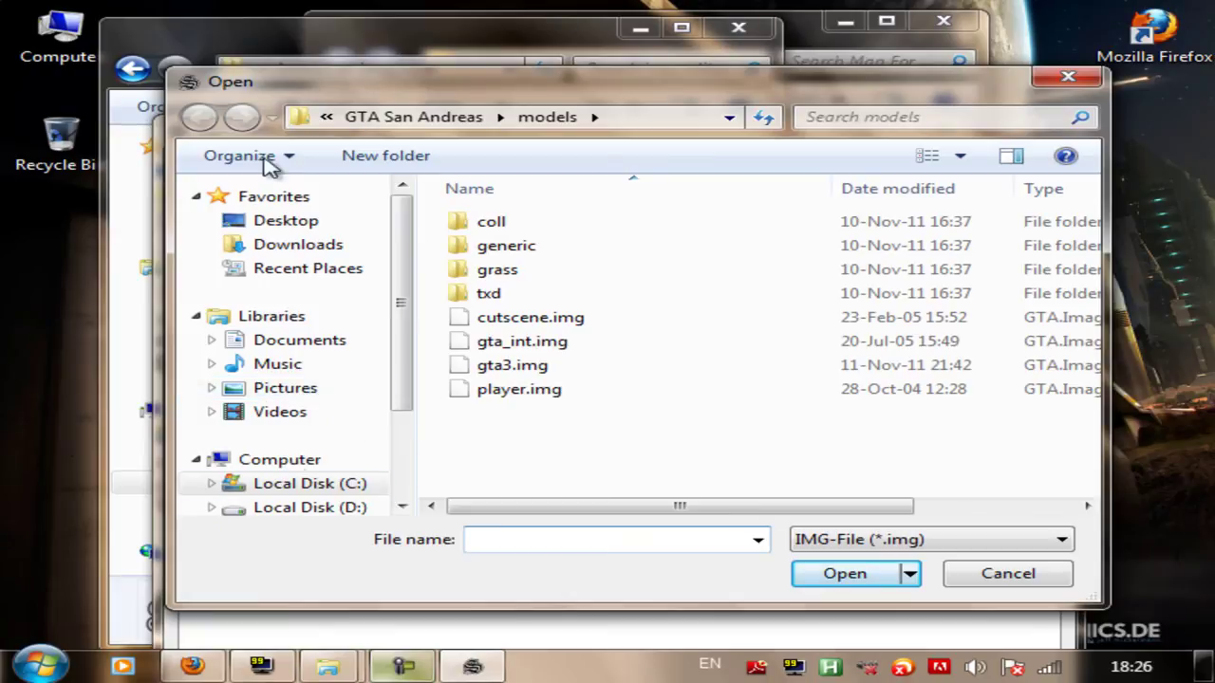
# - Browse from the Desktop through Computer and Local Disk (C:) into Program Files
pyautogui.click(260, 226)
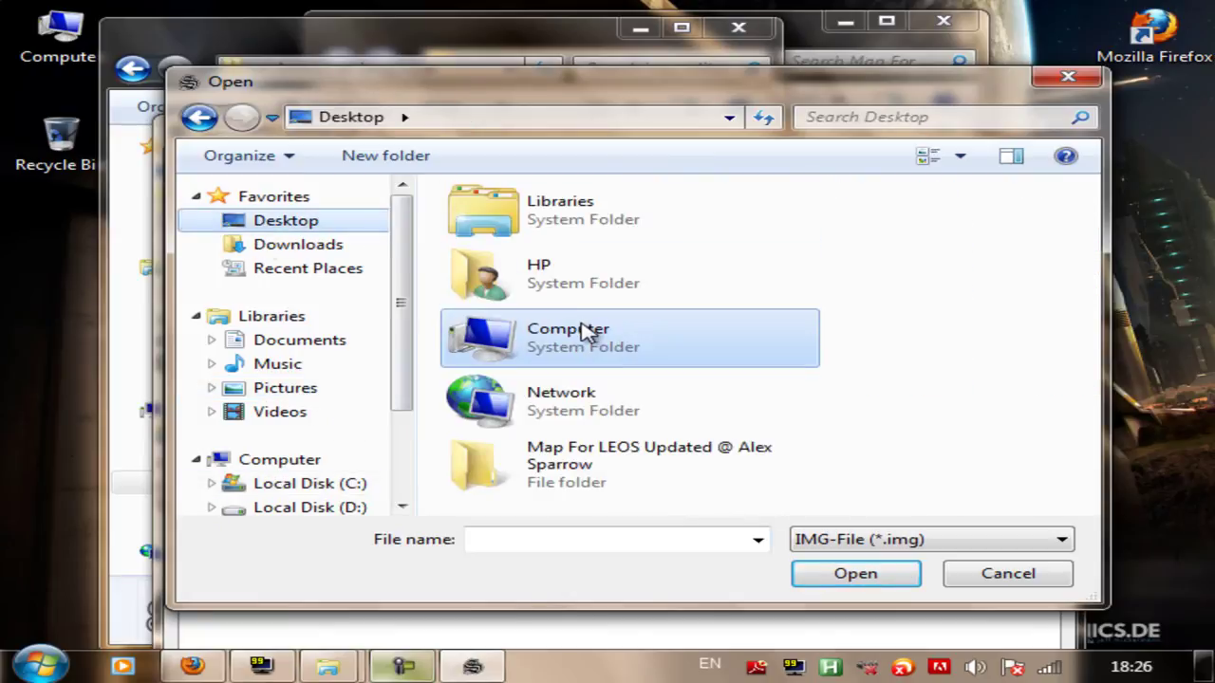
pyautogui.doubleClick(582, 330)
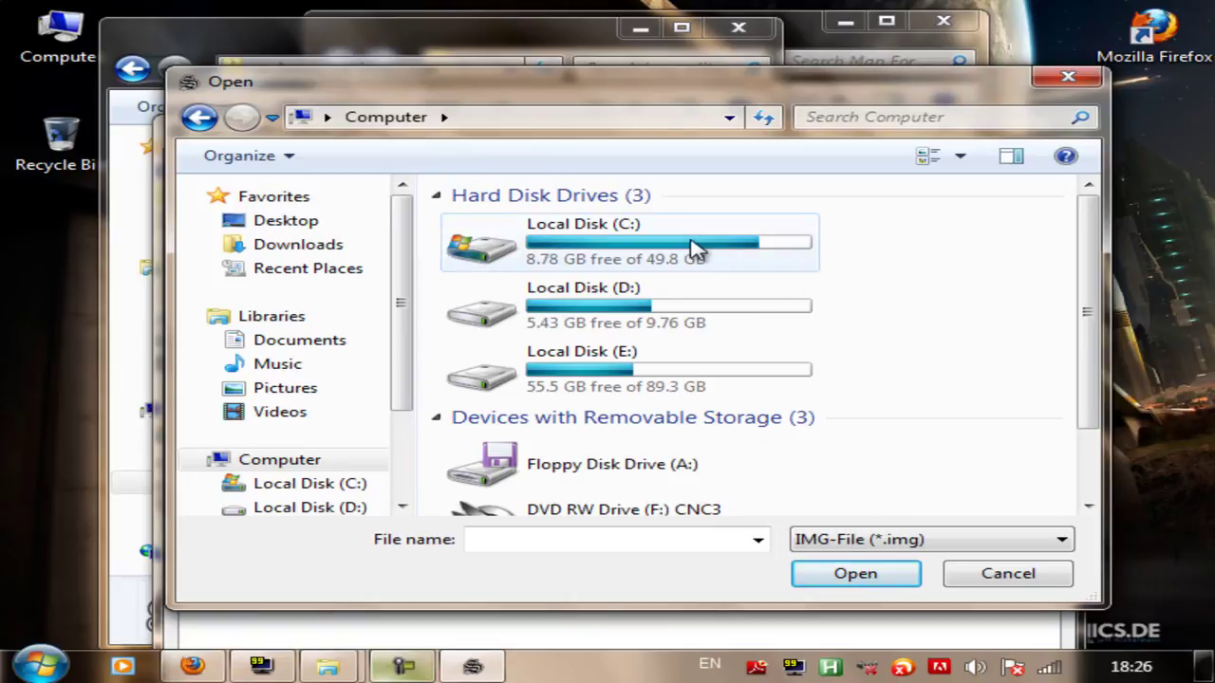
pyautogui.doubleClick(674, 252)
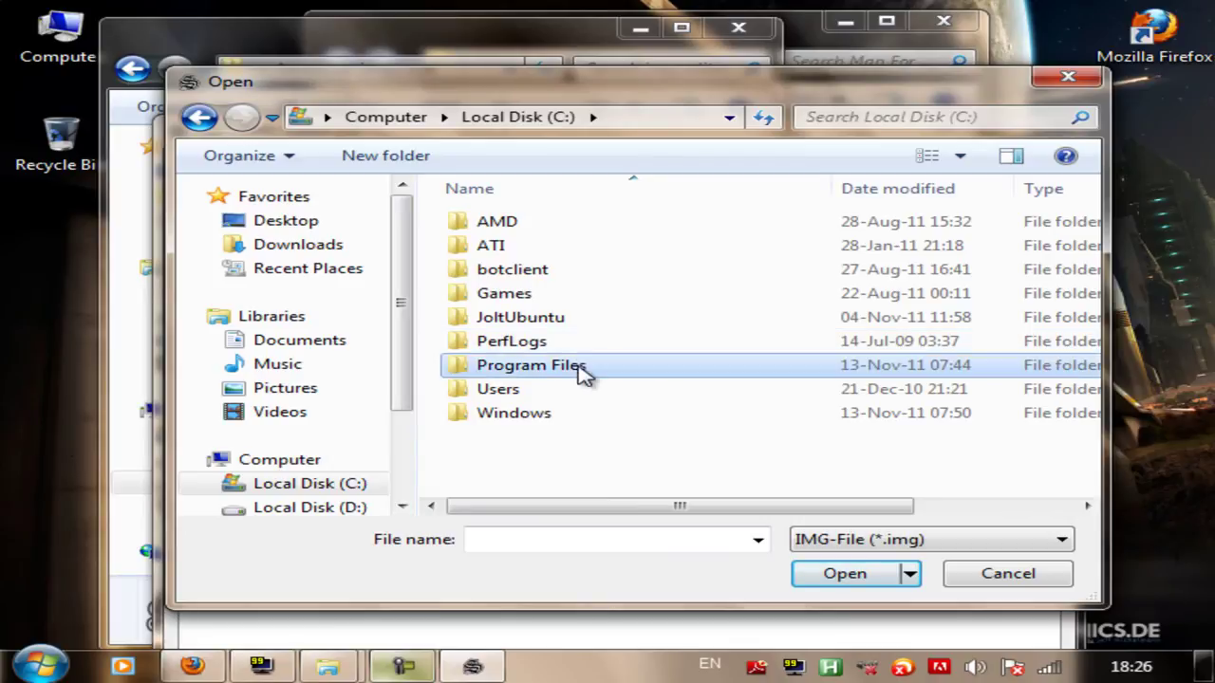
pyautogui.doubleClick(569, 366)
pyautogui.press('t')
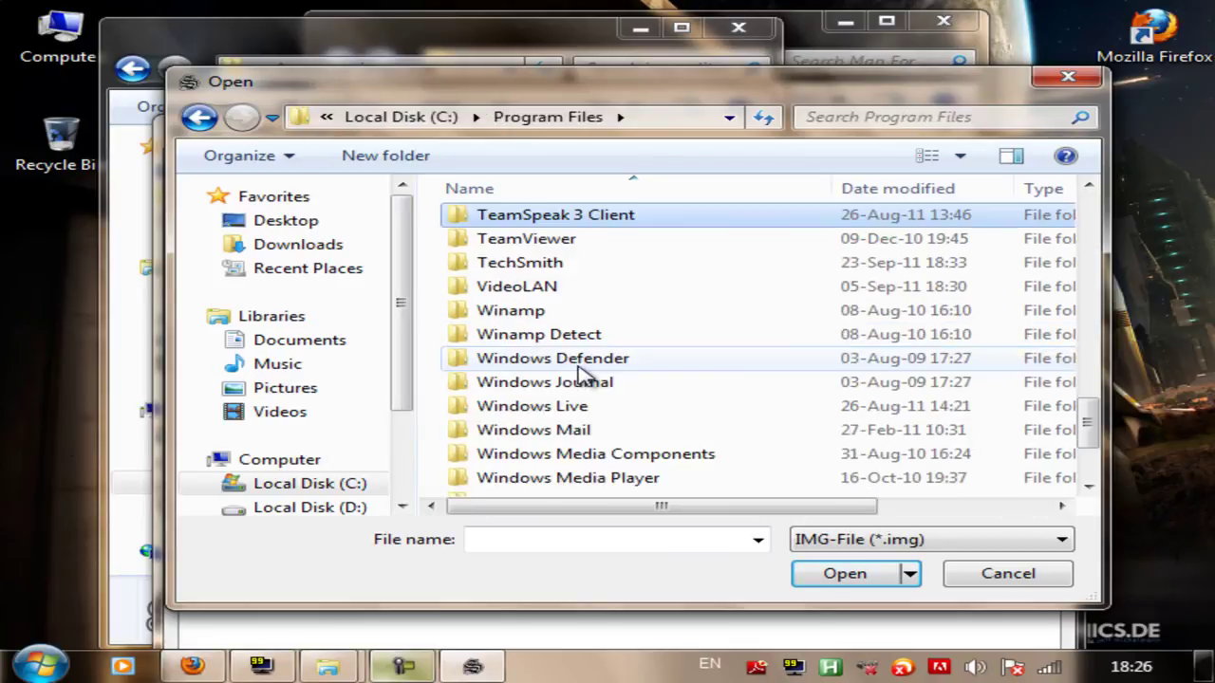
pyautogui.click(565, 334)
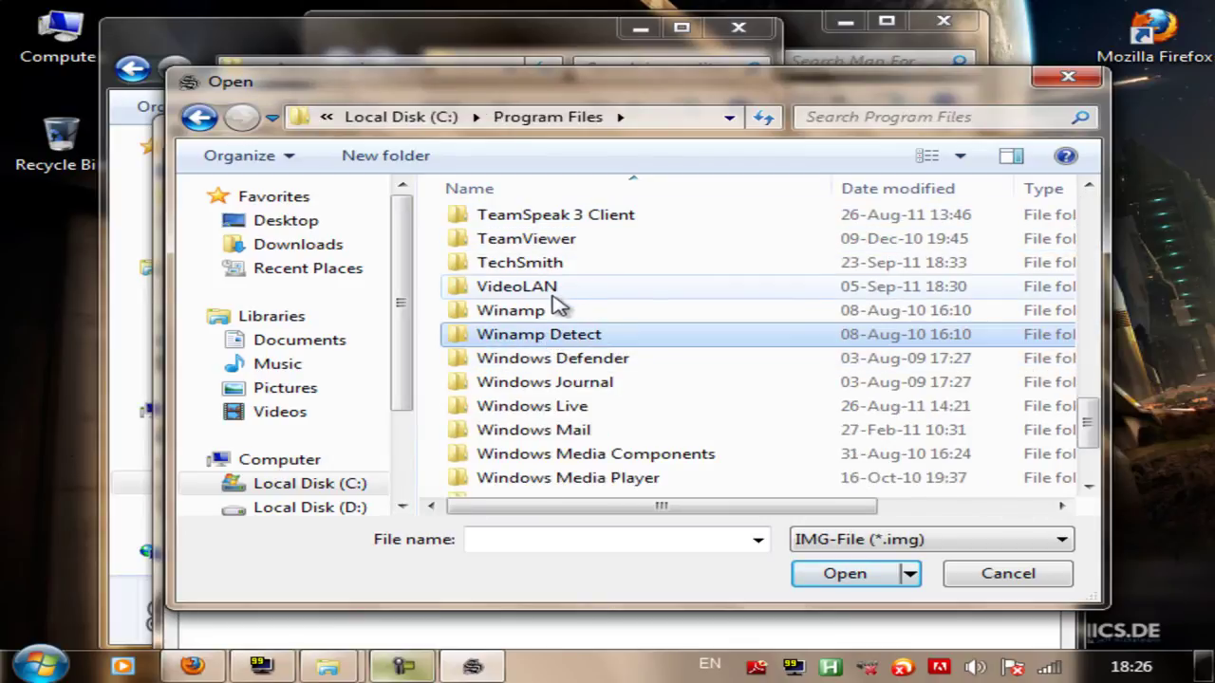
pyautogui.scroll(-2, 714, 308)
pyautogui.scroll(9, 714, 308)
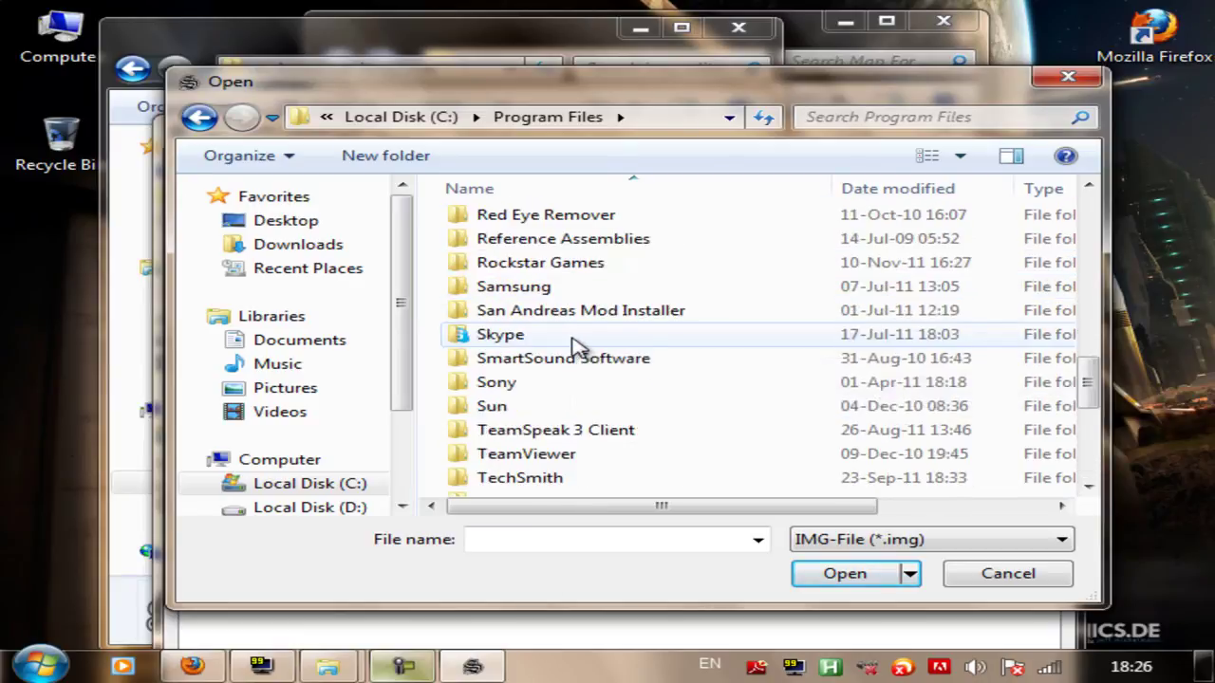
# - Open gta3.img from Rockstar Games\GTA San Andreas\models
pyautogui.doubleClick(565, 408)
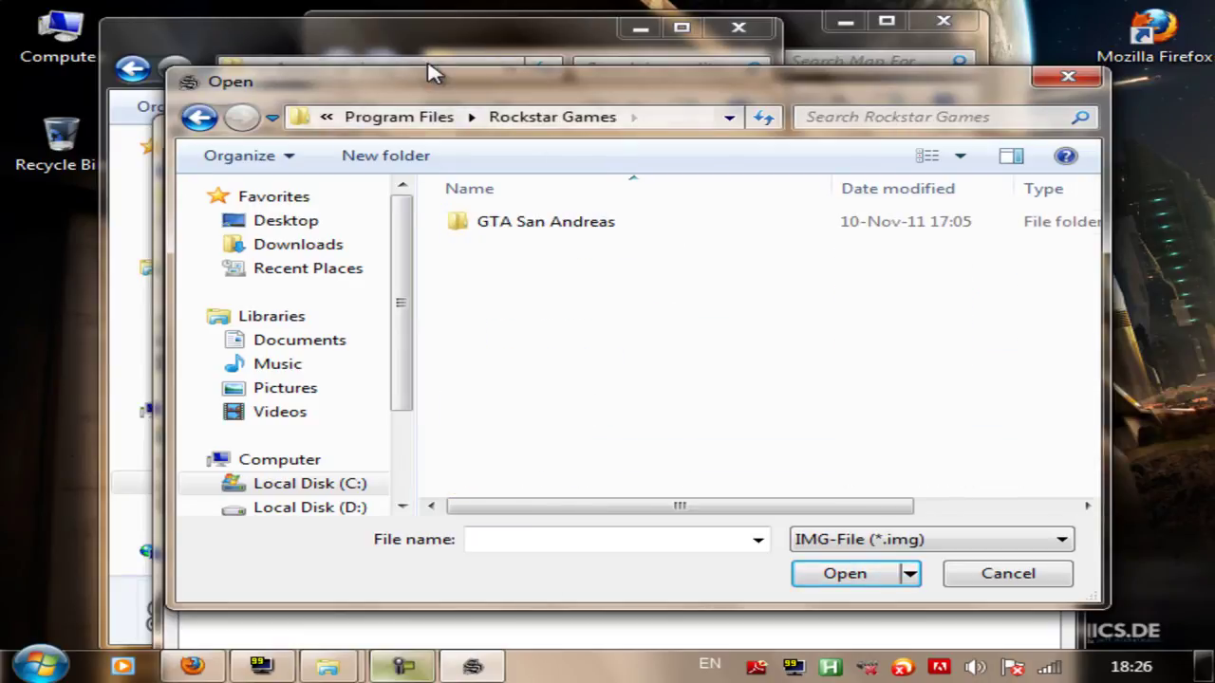
pyautogui.doubleClick(541, 224)
pyautogui.doubleClick(564, 301)
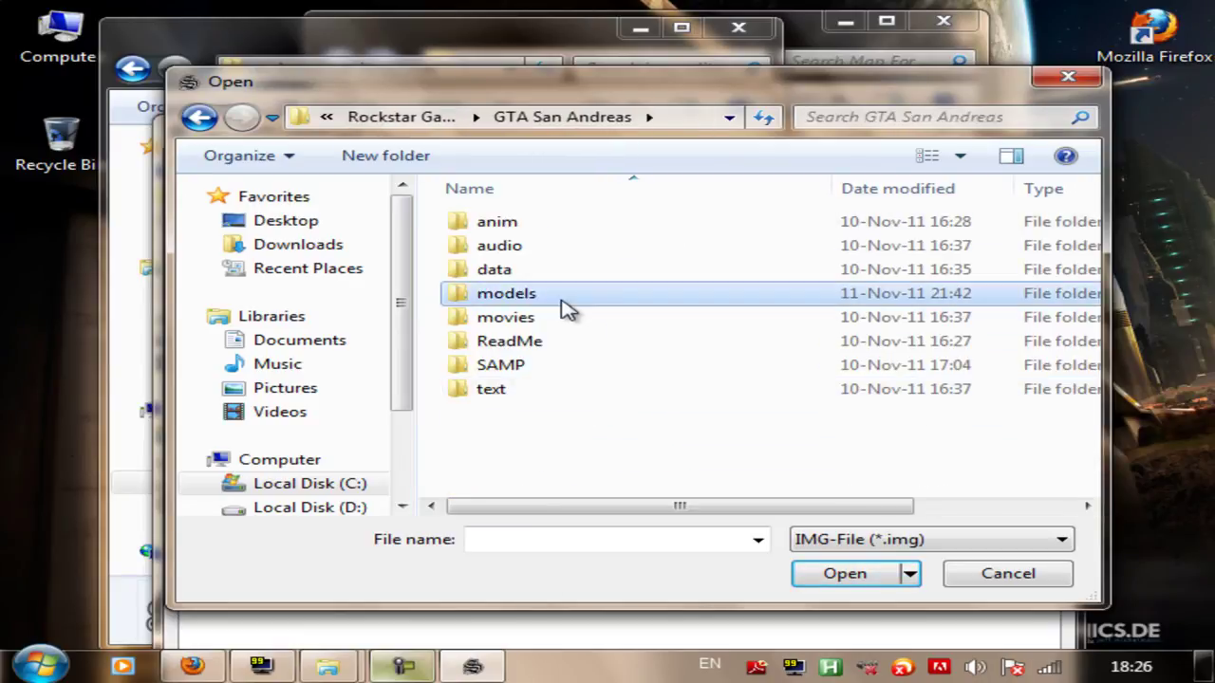
pyautogui.click(560, 370)
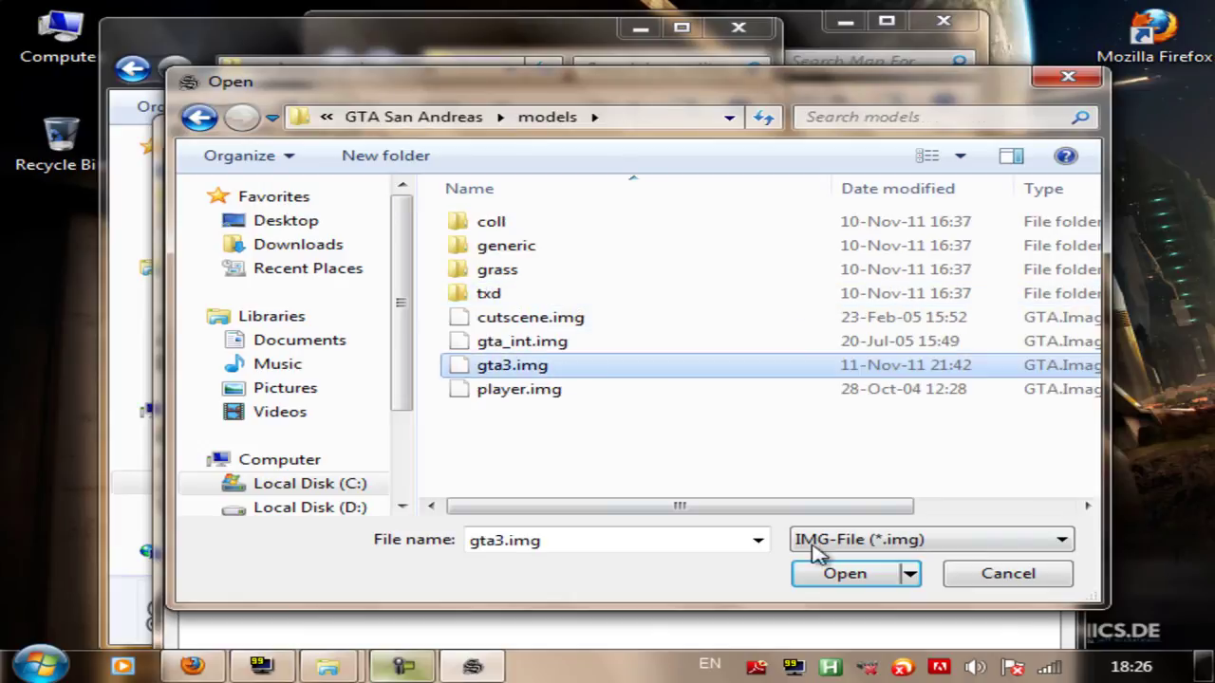
pyautogui.click(846, 574)
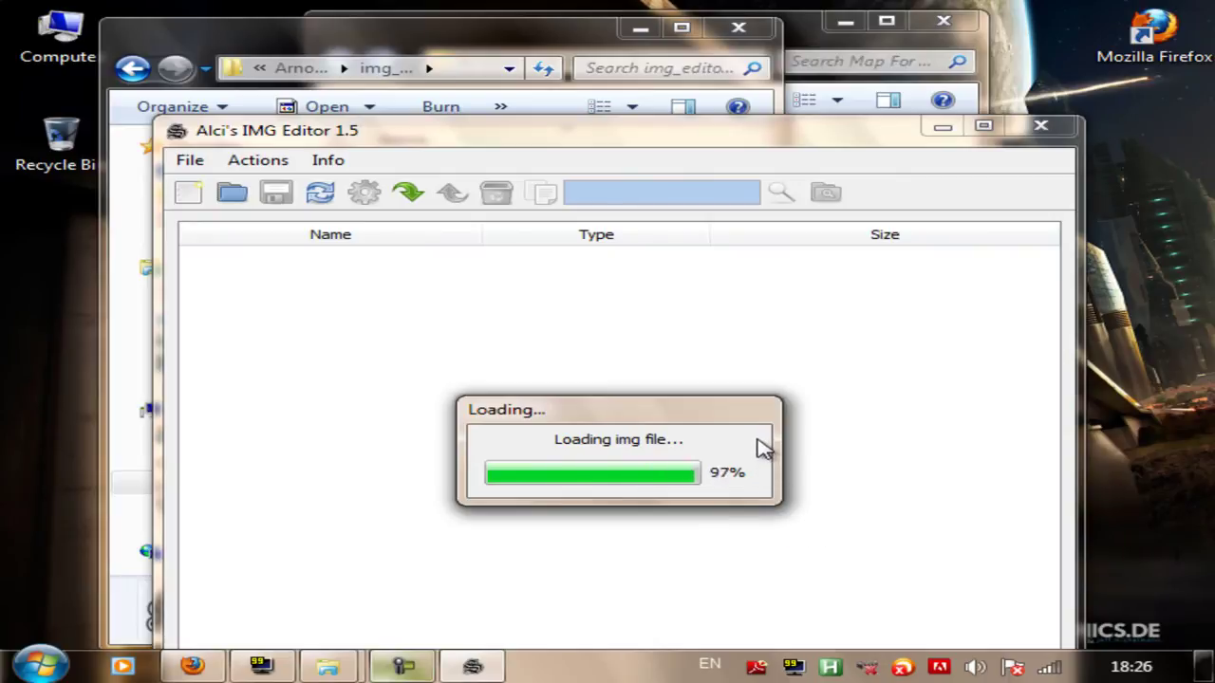
# - Start Actions > Import (remove if exists) and browse to the Desktop
pyautogui.moveTo(500, 147); pyautogui.dragTo(902, 84)
pyautogui.click(661, 98)
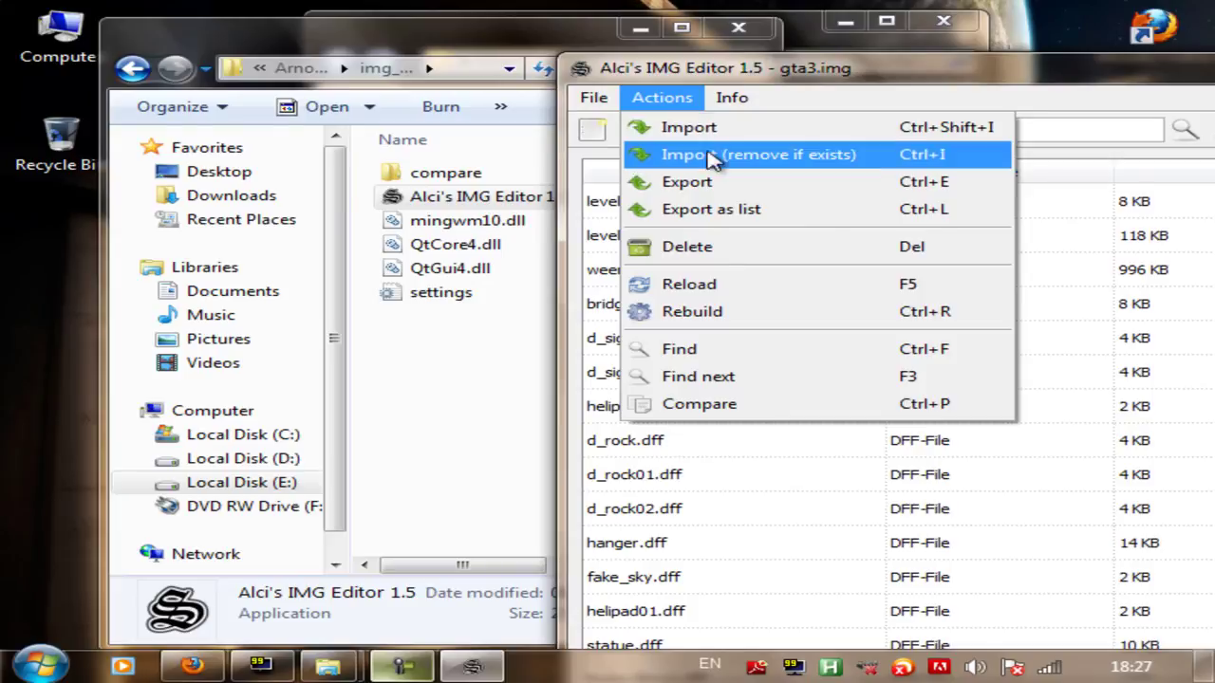
pyautogui.click(839, 157)
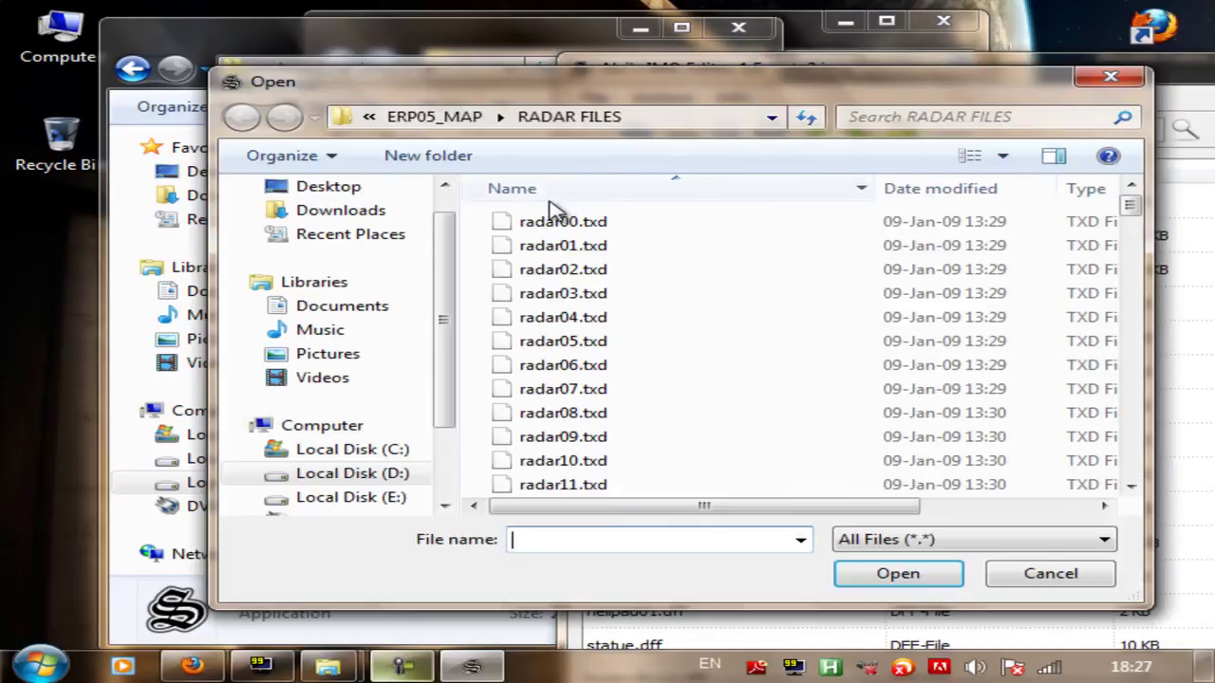
pyautogui.click(423, 121)
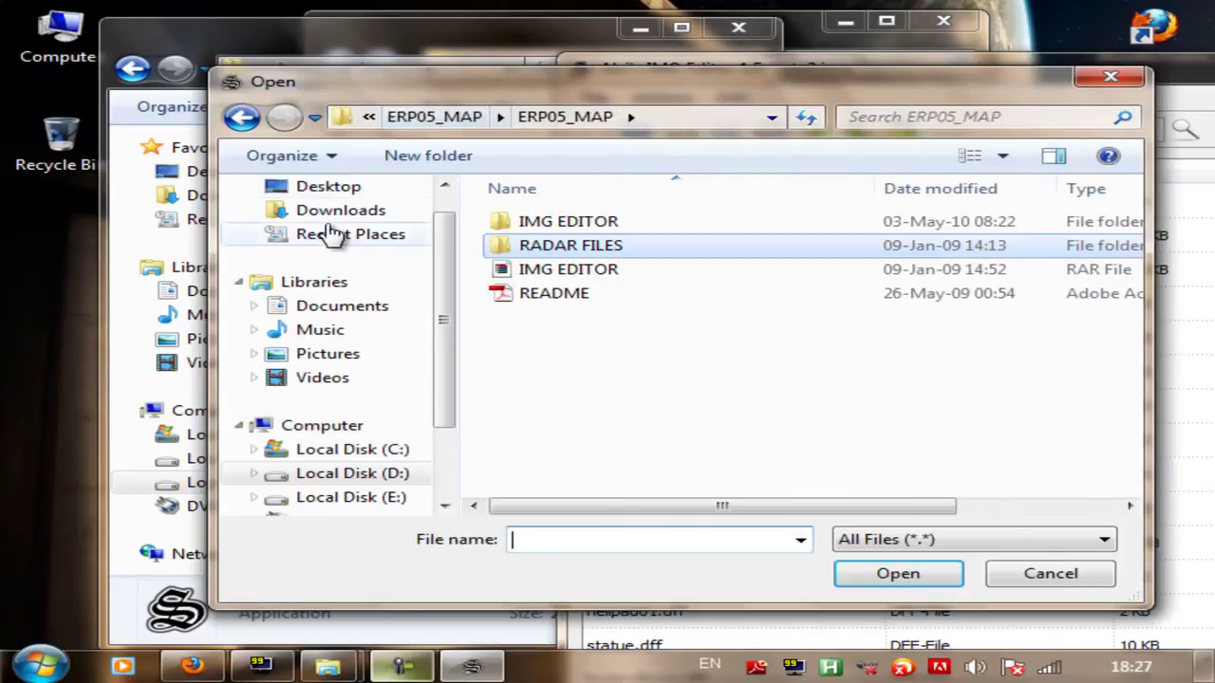
pyautogui.click(334, 186)
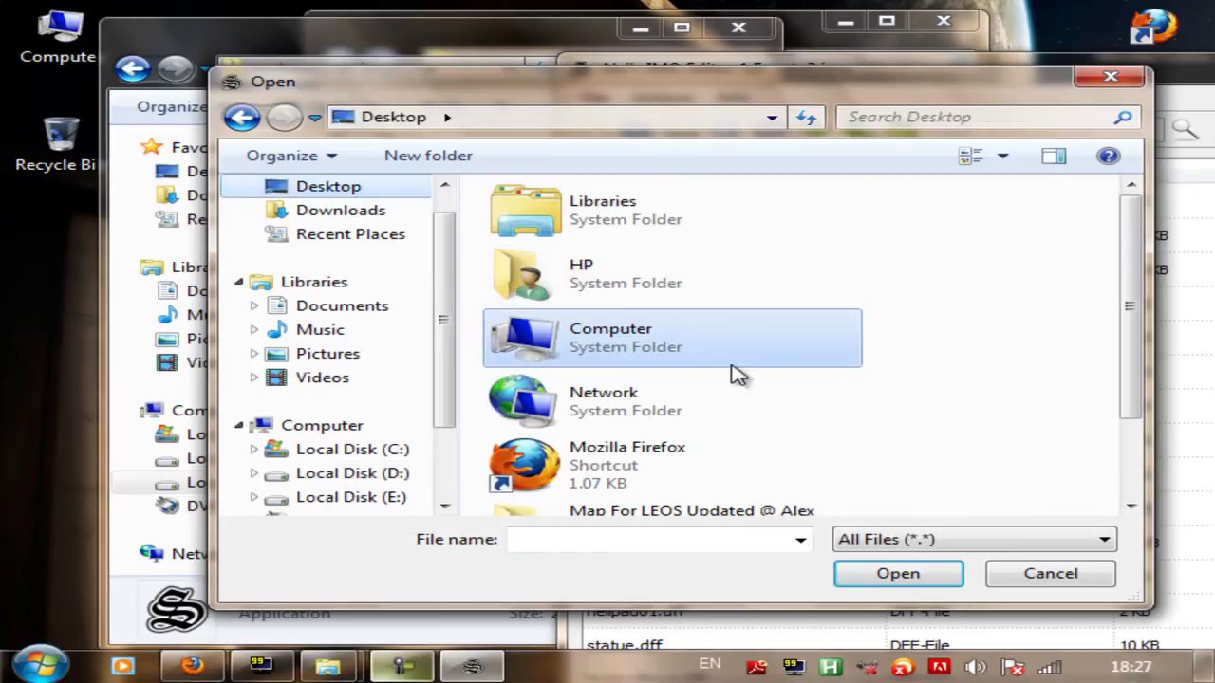
pyautogui.scroll(-1, 665, 348)
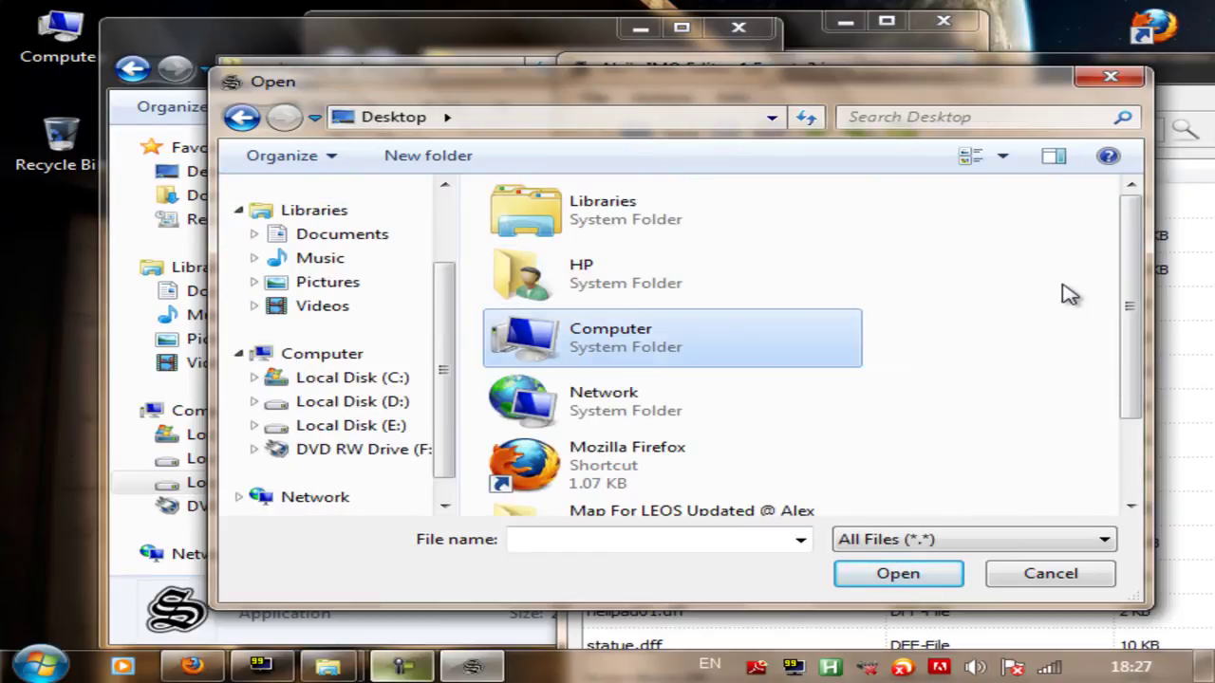
pyautogui.scroll(-2, 1070, 295)
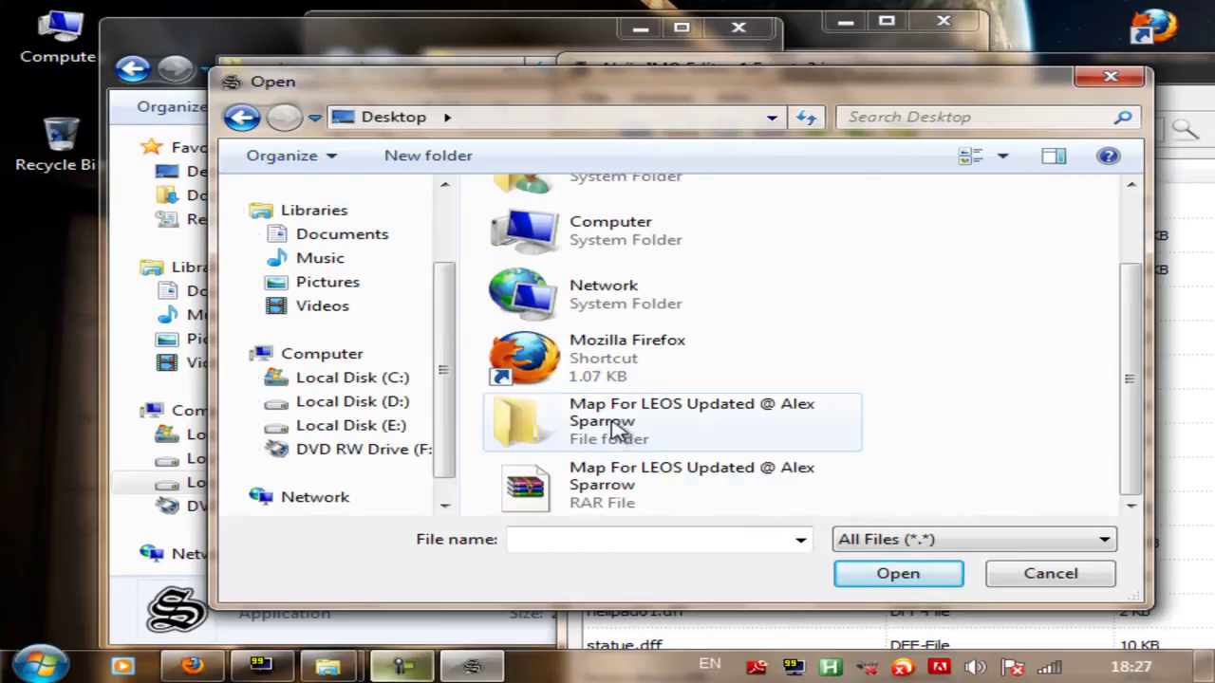
# - Open the updated map folders and select all radar00–radar143 .txd files
pyautogui.doubleClick(712, 434)
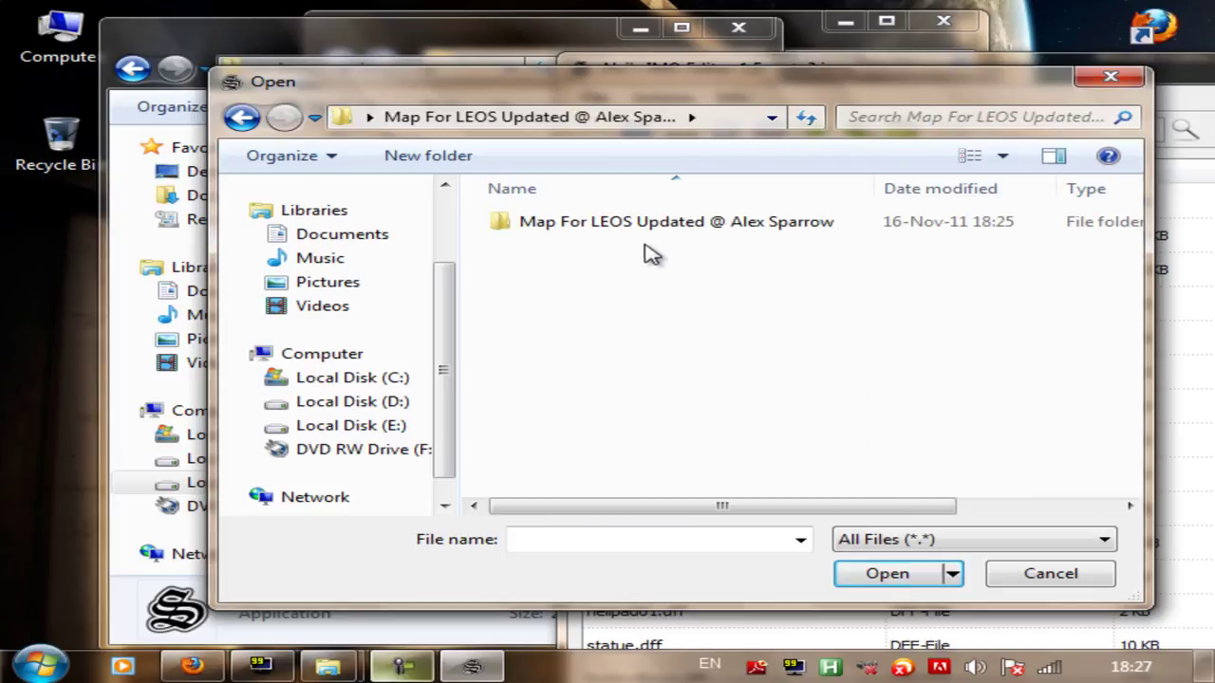
pyautogui.doubleClick(642, 237)
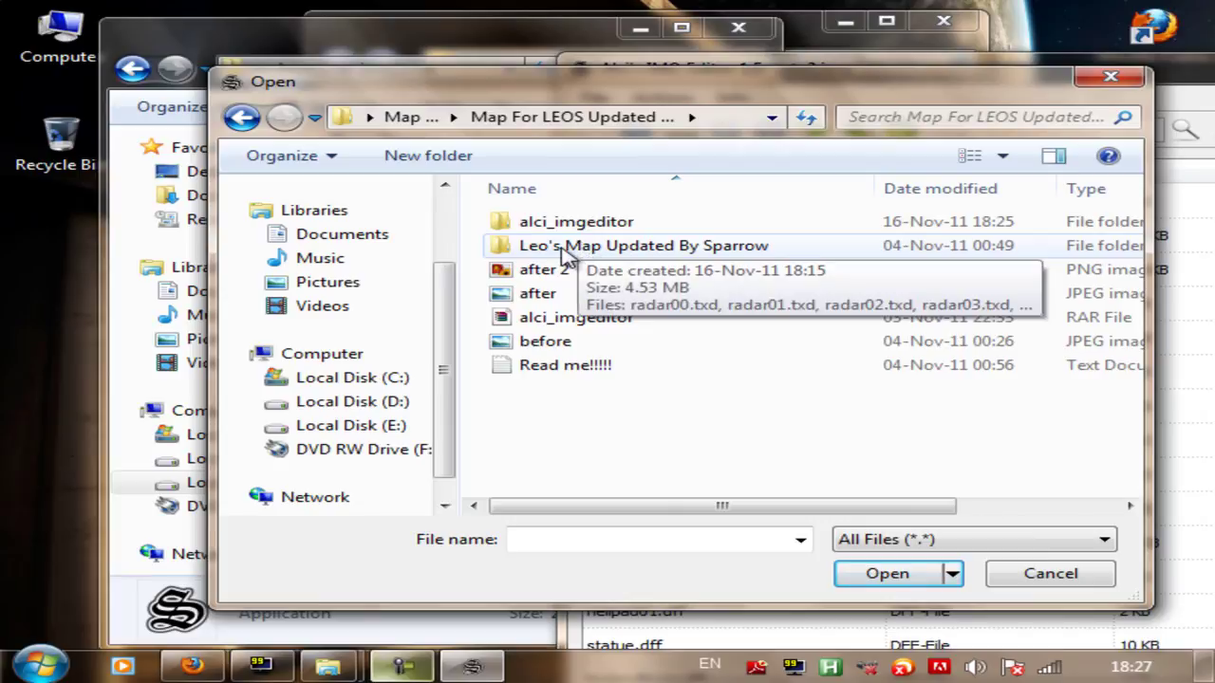
pyautogui.doubleClick(562, 248)
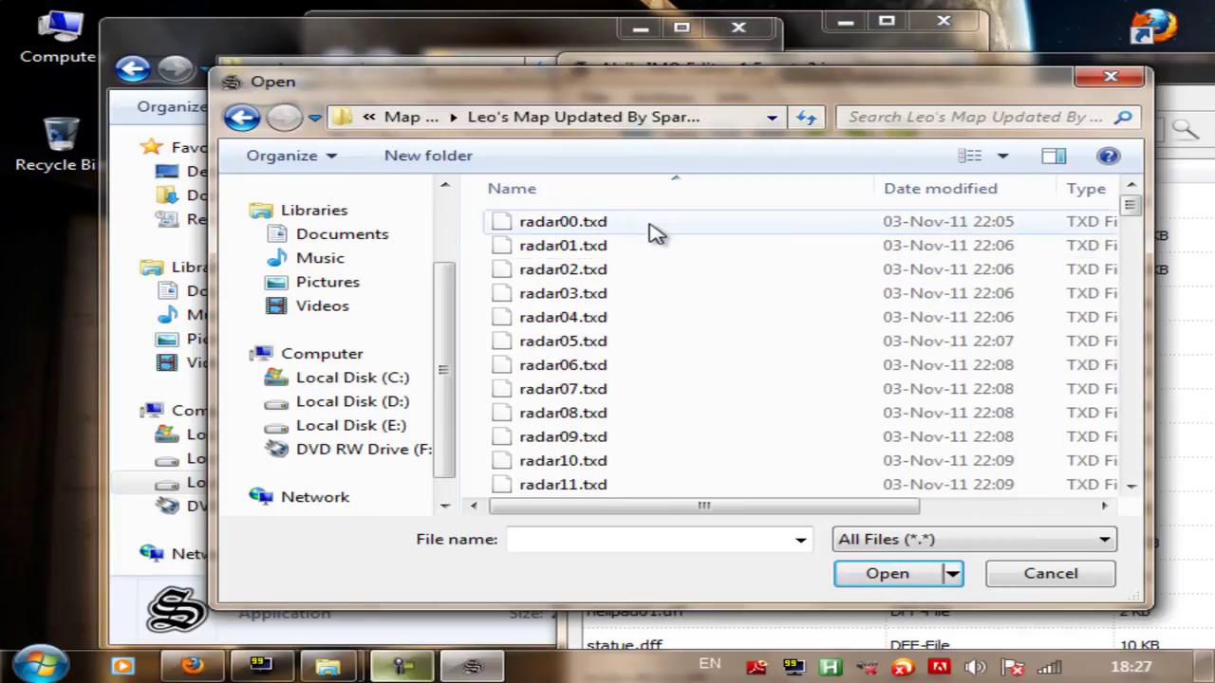
pyautogui.click(654, 232)
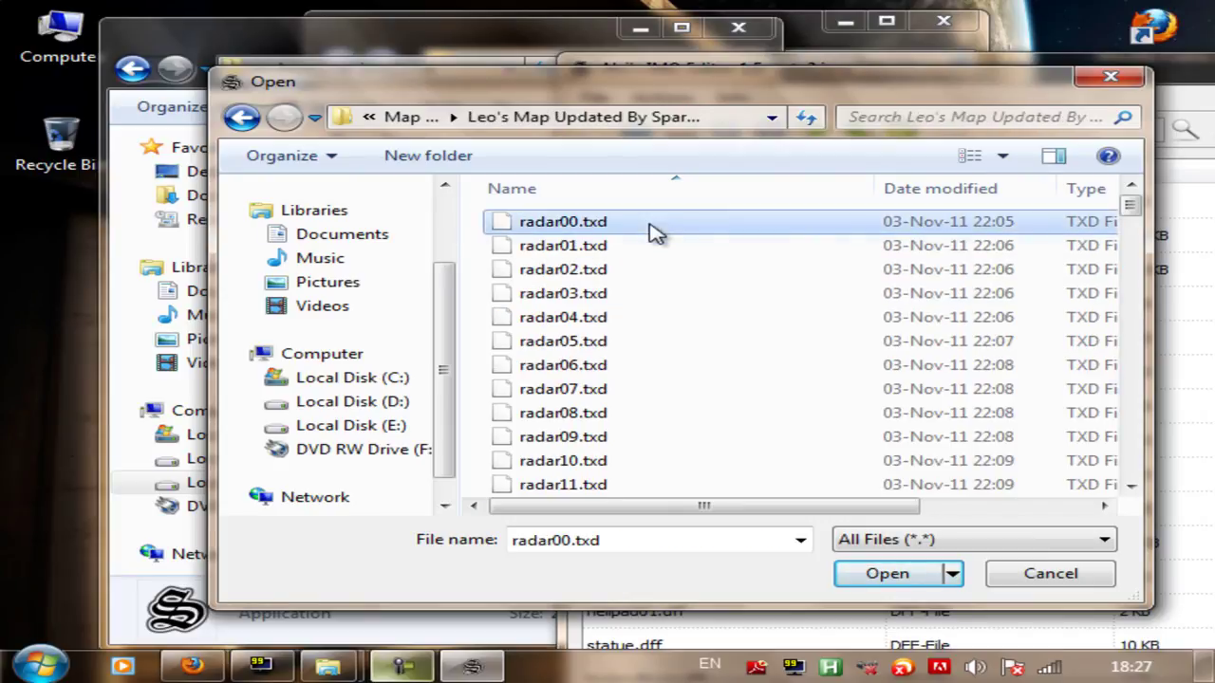
pyautogui.hotkey('ctrl', 'a')
pyautogui.scroll(-18, 727, 329)
pyautogui.scroll(-20, 821, 318)
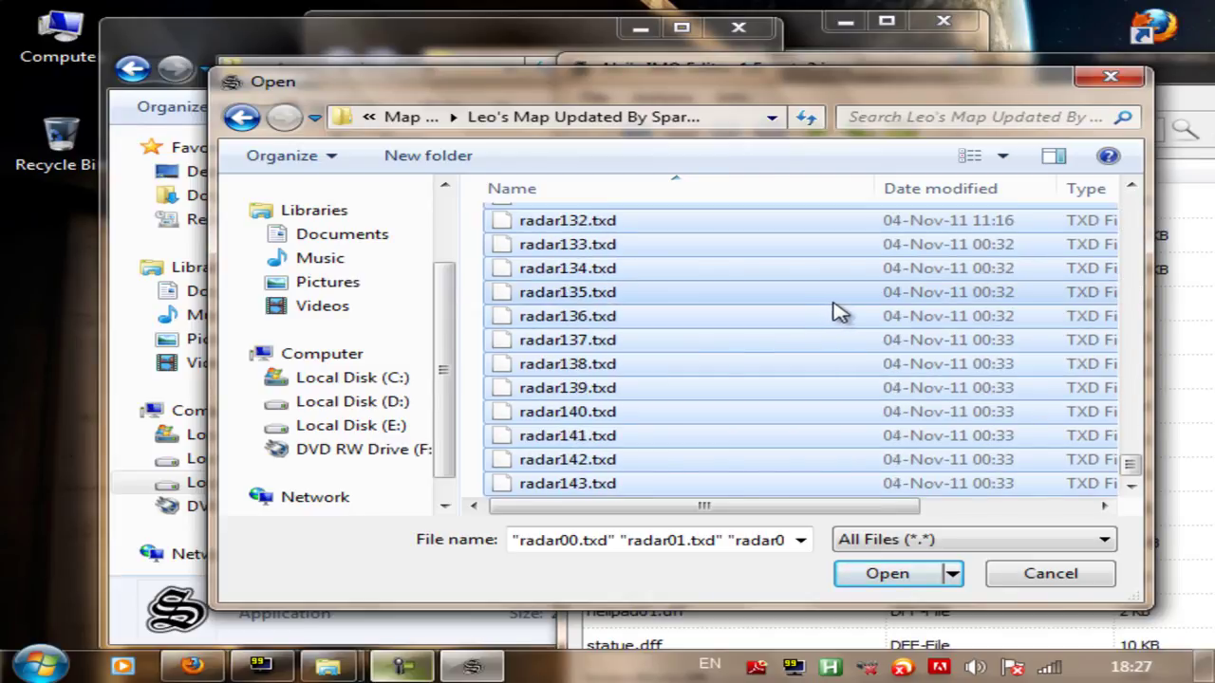
# - Import the selected radar .txd files into gta3.img and rebuild the archive
pyautogui.click(903, 578)
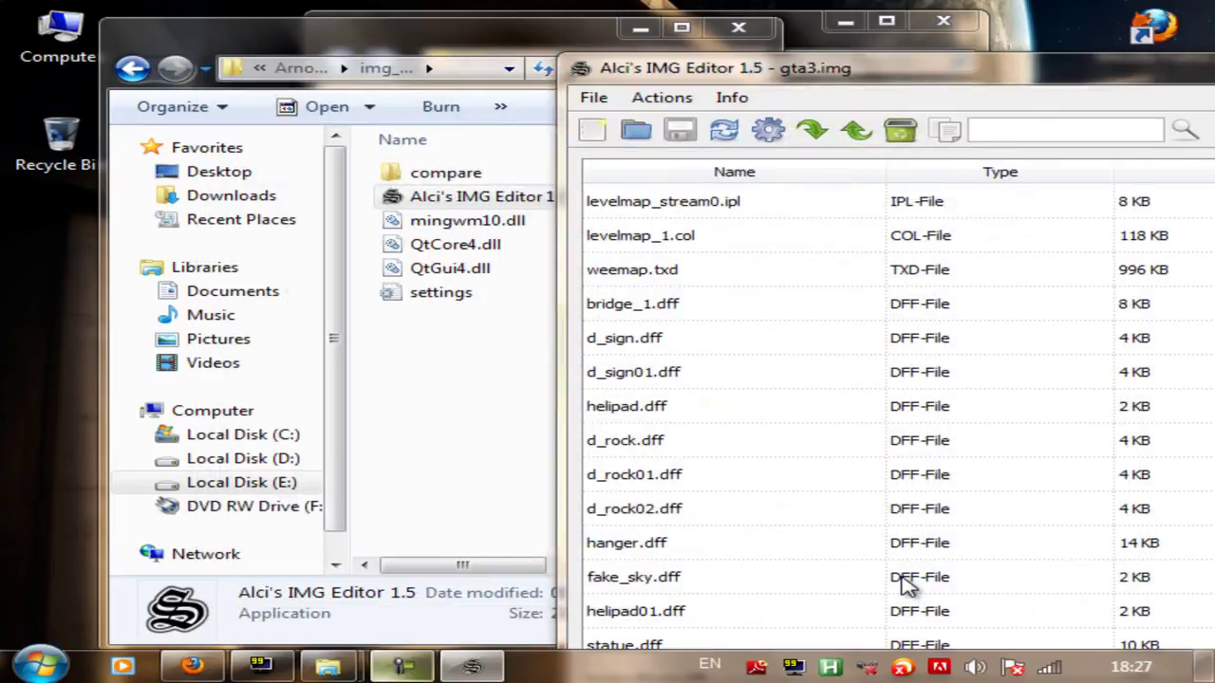
pyautogui.moveTo(883, 86); pyautogui.dragTo(422, 57)
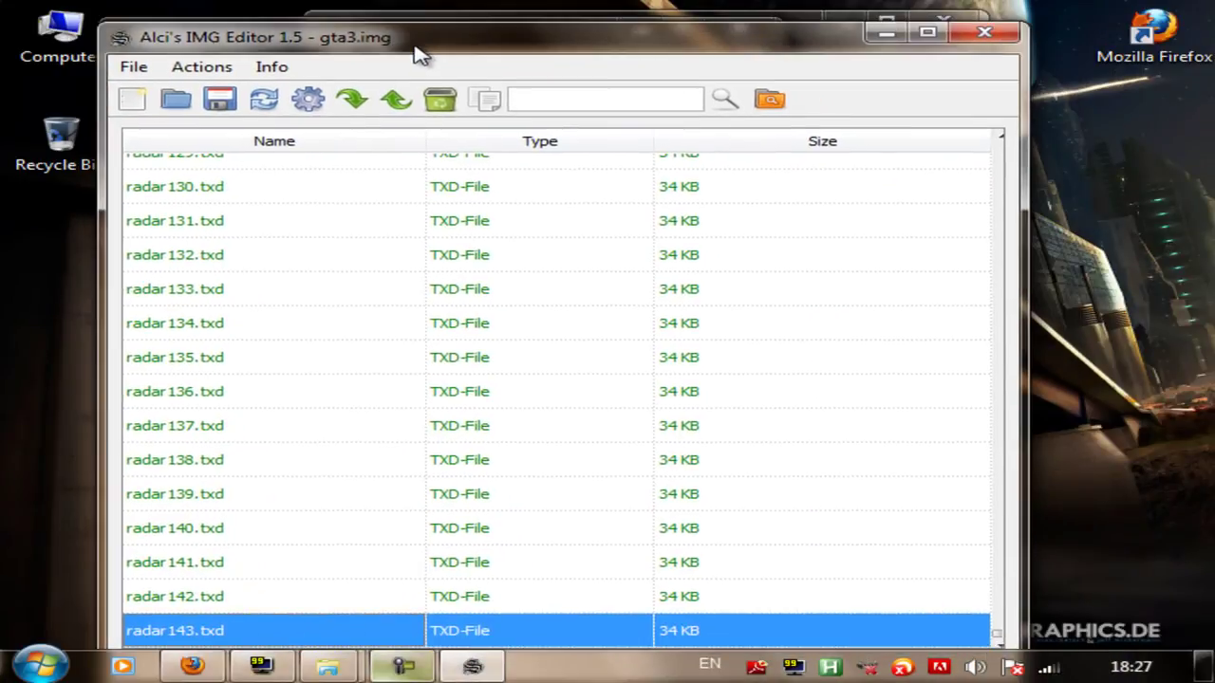
pyautogui.click(201, 68)
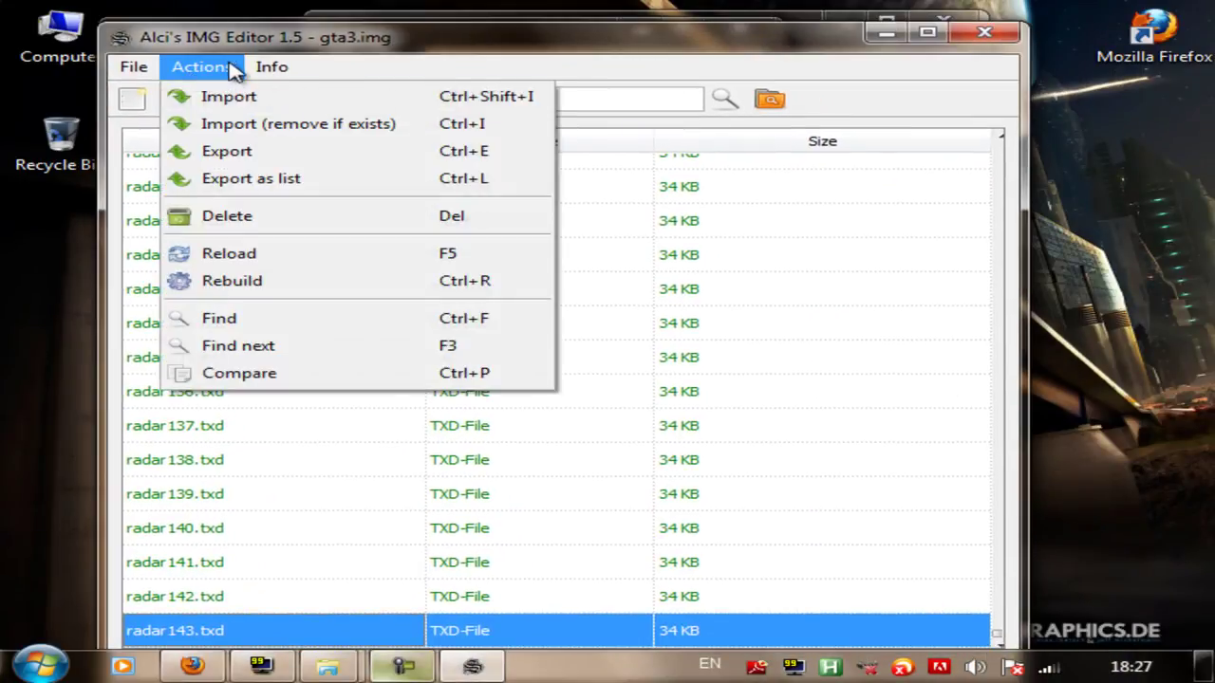
pyautogui.click(244, 290)
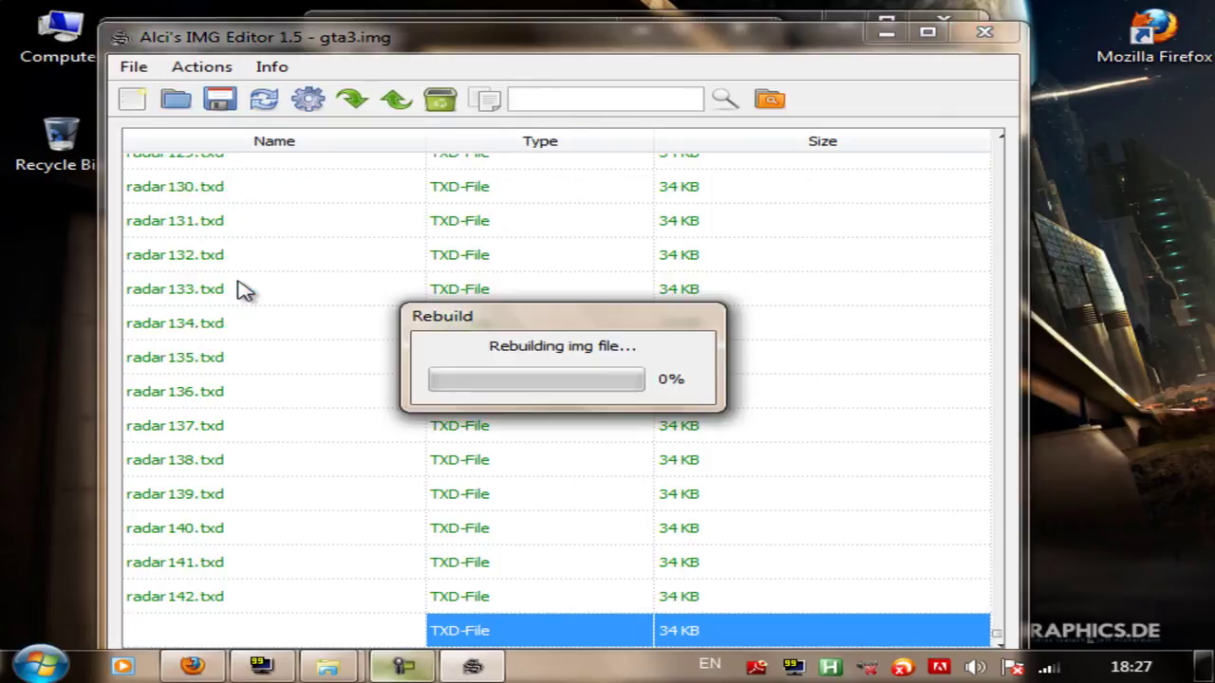